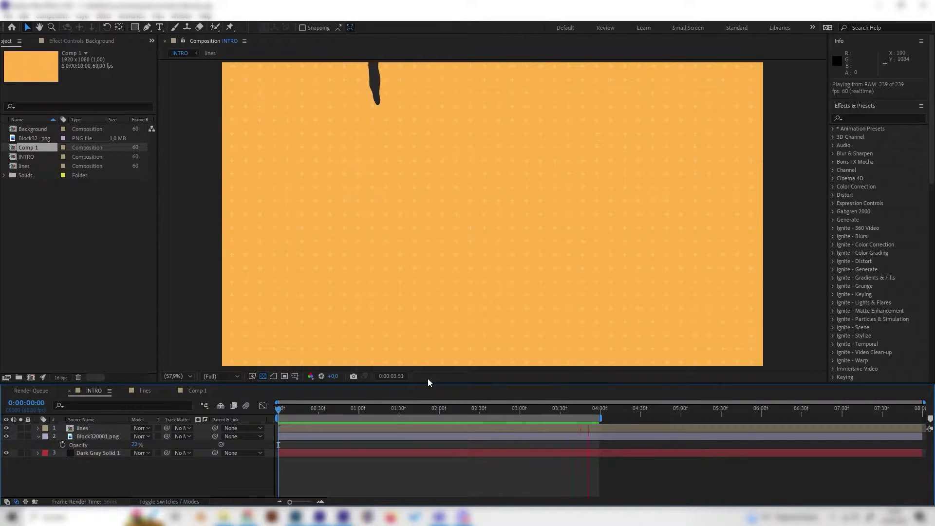
Add a new shape layer to Comp 1 above the Background layer.
{"action": "left_click", "coordinate": [195, 391]}
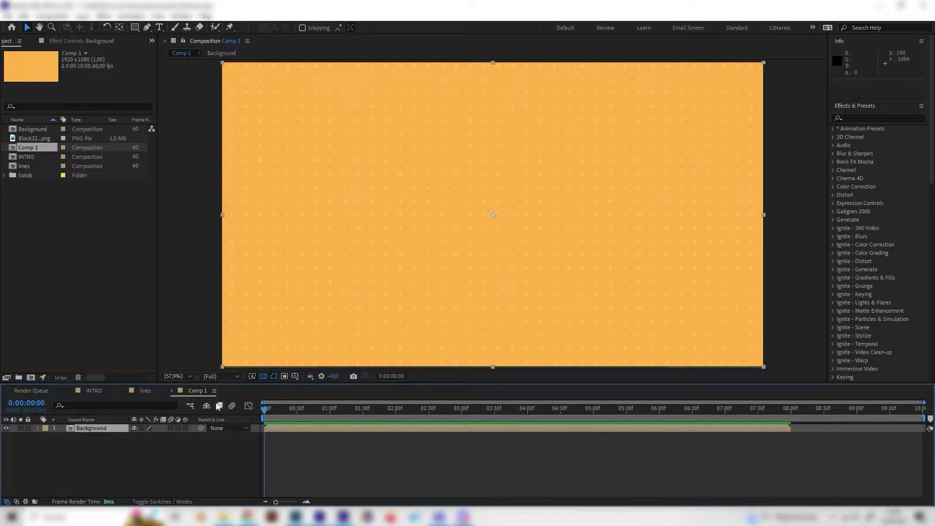
{"action": "left_click", "coordinate": [307, 408]}
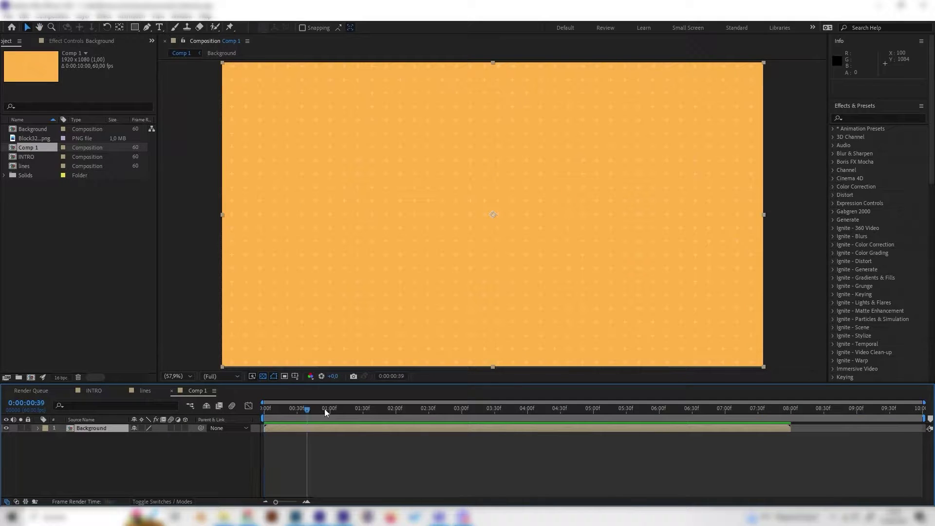
{"action": "right_click", "coordinate": [126, 436]}
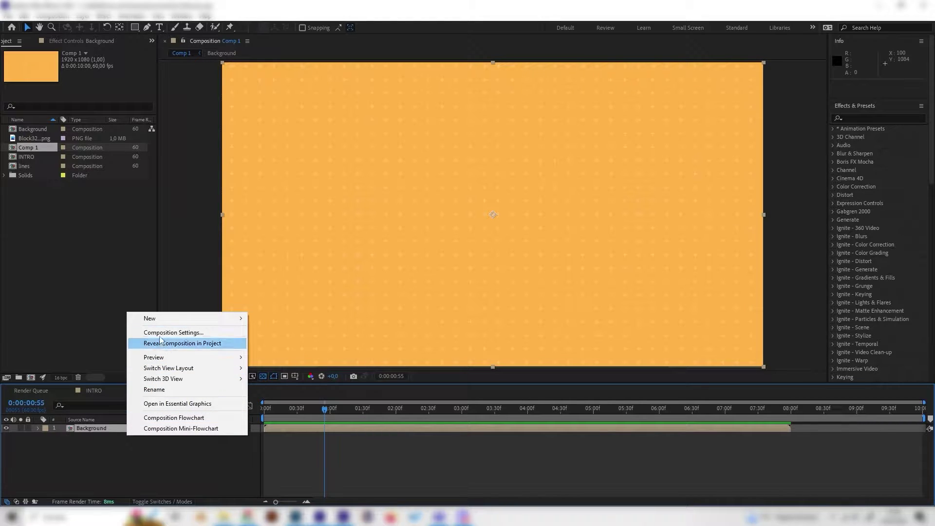
{"action": "mouse_move", "coordinate": [161, 319]}
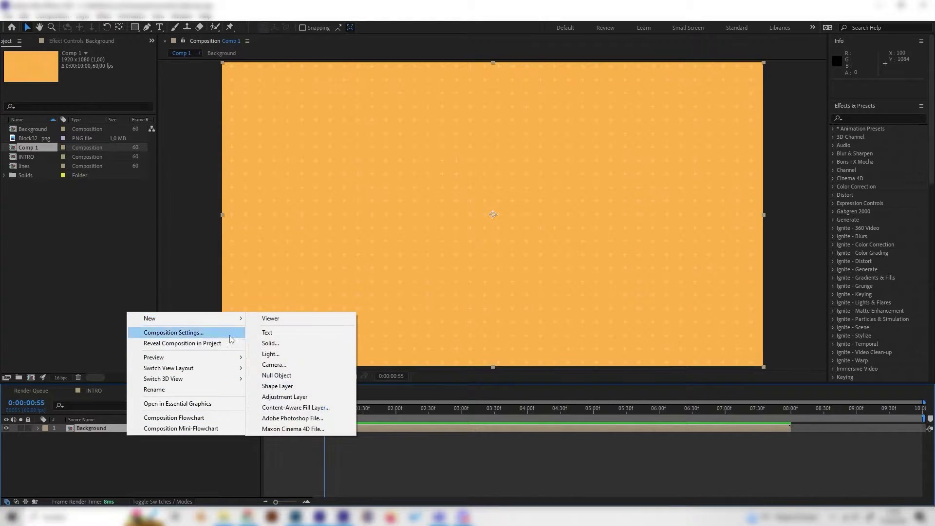
{"action": "left_click", "coordinate": [276, 386]}
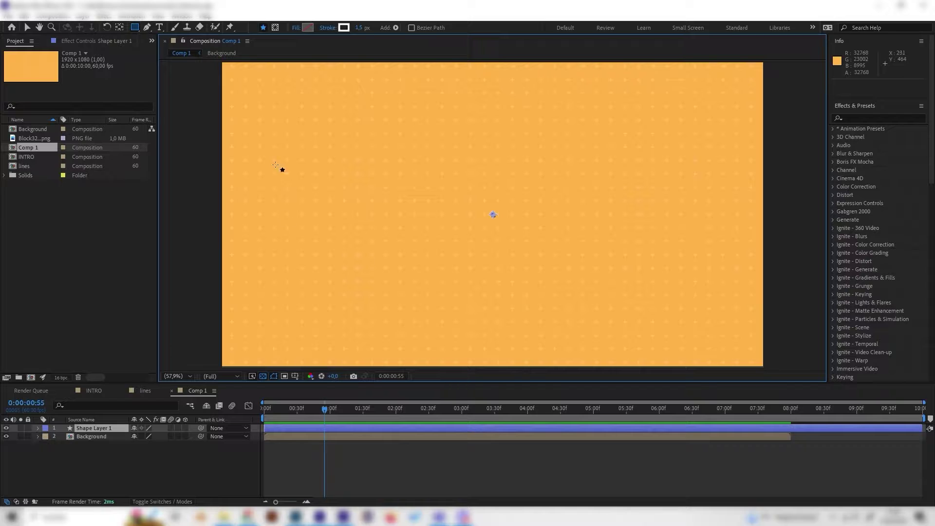
With the Pen tool, draw a four-point wavy path from beyond the frame's left edge to just below its lower-right area.
{"action": "left_click", "coordinate": [147, 28]}
{"action": "left_click", "coordinate": [201, 276]}
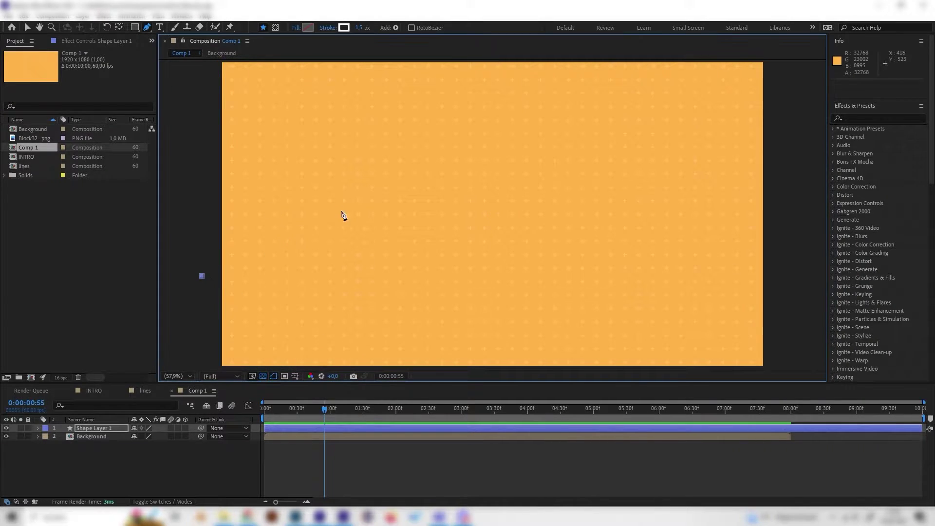
{"action": "left_click_drag", "start_coordinate": [340, 210], "coordinate": [397, 306]}
{"action": "left_click_drag", "start_coordinate": [548, 278], "coordinate": [585, 248]}
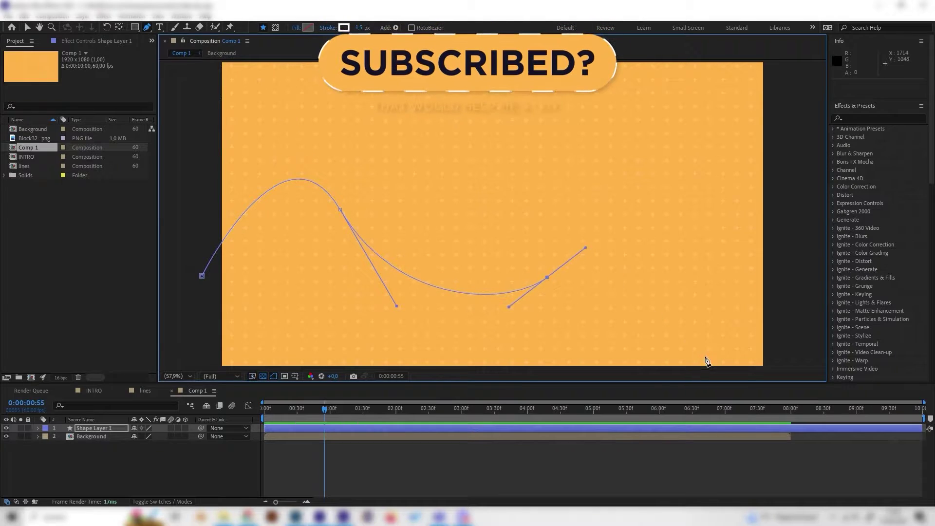
{"action": "key", "text": "comma"}
{"action": "left_click_drag", "start_coordinate": [654, 351], "coordinate": [635, 492]}
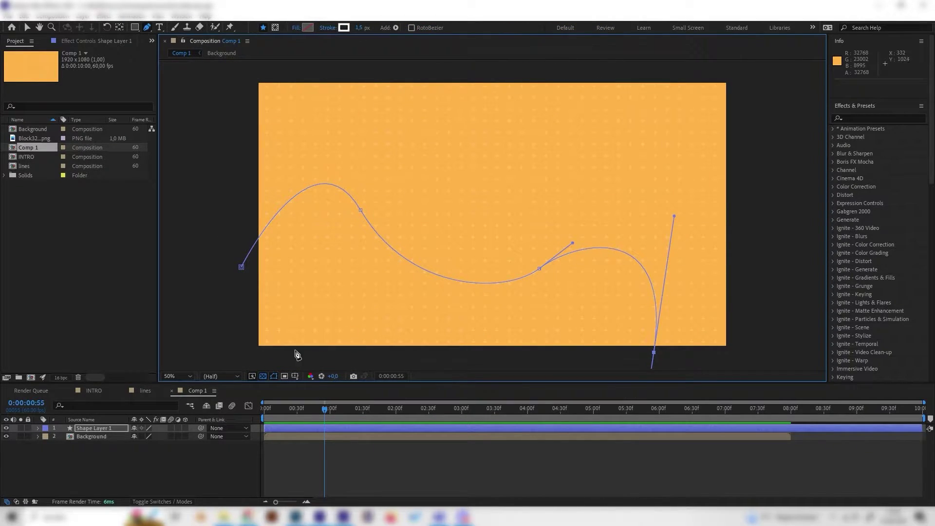
Delete the fill from Shape 1 in Shape Layer 1's contents.
{"action": "left_click", "coordinate": [84, 429]}
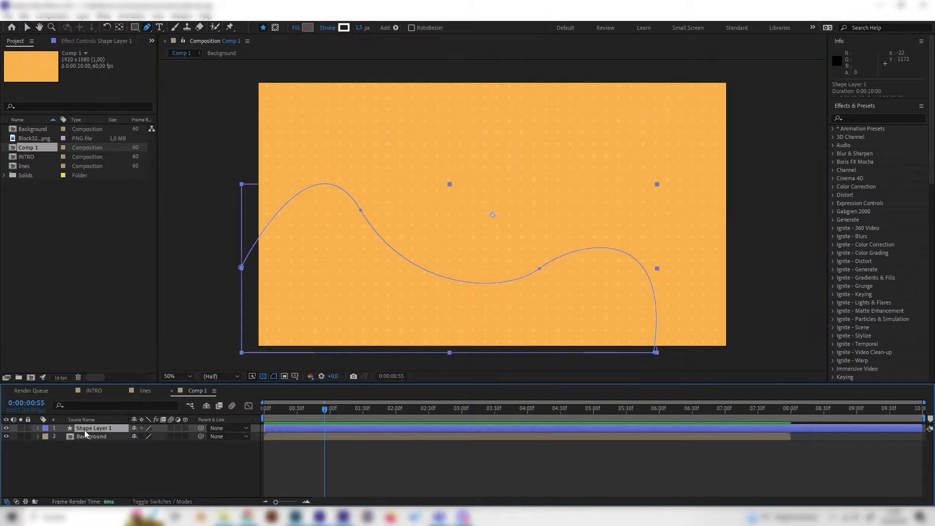
{"action": "left_click", "coordinate": [38, 428]}
{"action": "left_click", "coordinate": [46, 437]}
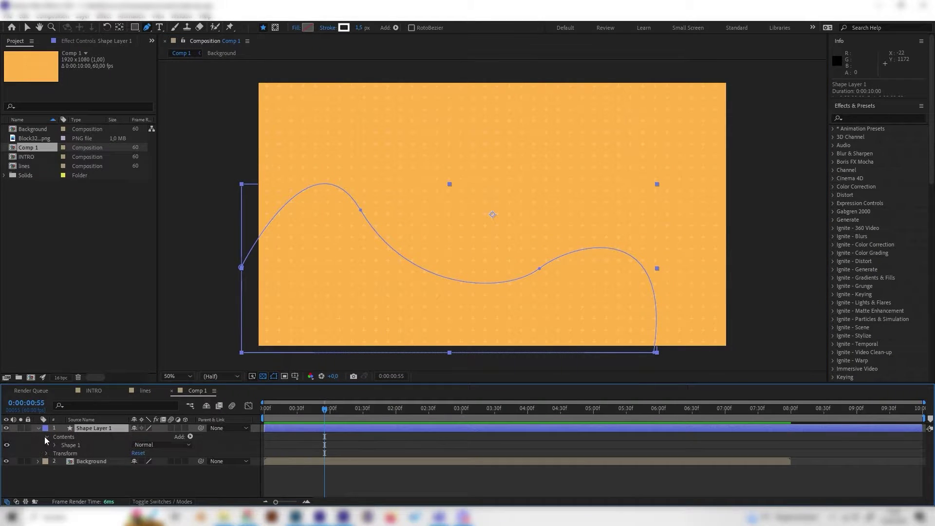
{"action": "left_click", "coordinate": [54, 446]}
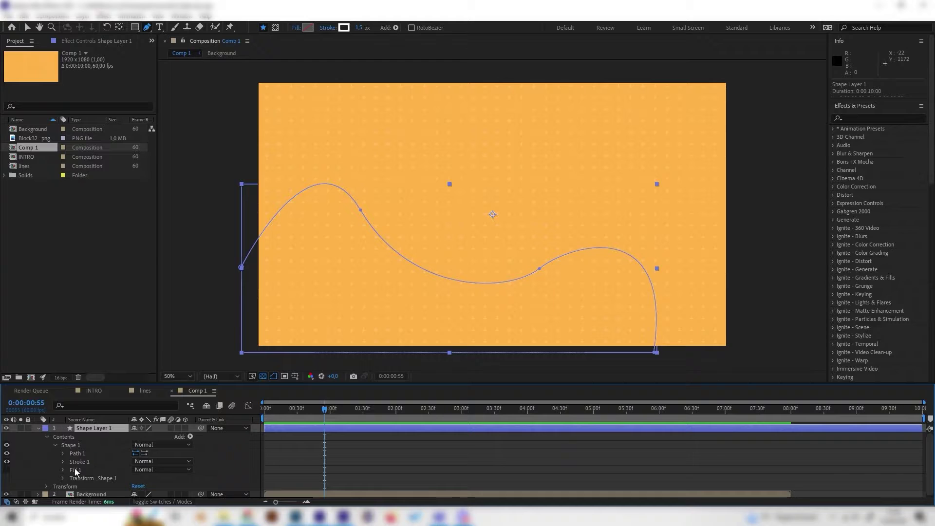
{"action": "left_click", "coordinate": [79, 470]}
{"action": "key", "text": "Delete"}
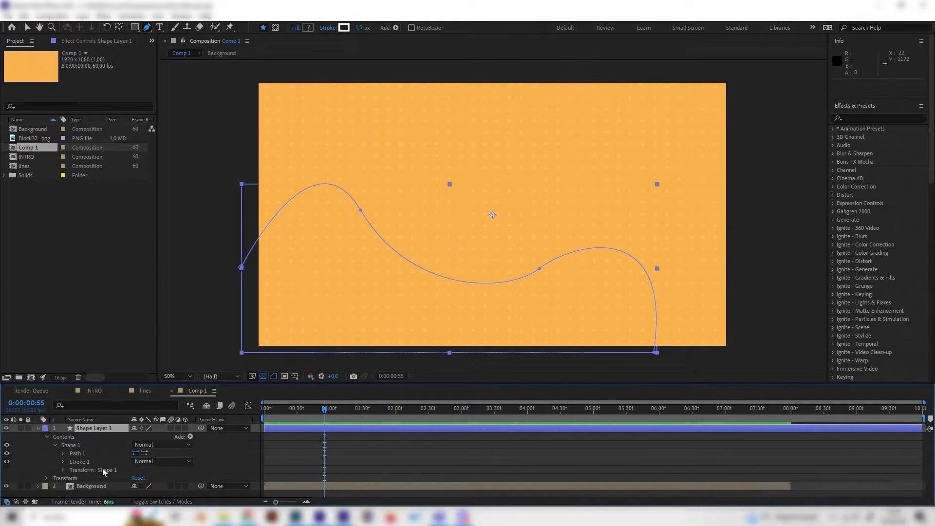
Try stroke widths of 20 and 40 on the wavy path, and settle on a Stroke Width of 30.
{"action": "left_click", "coordinate": [61, 461]}
{"action": "scroll", "coordinate": [113, 463], "scroll_direction": "down", "scroll_amount": 2}
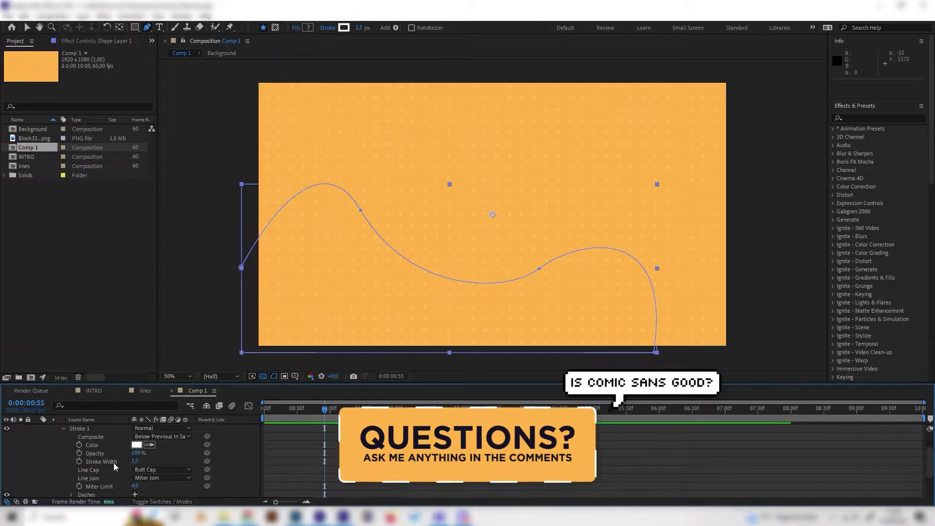
{"action": "left_click", "coordinate": [136, 461]}
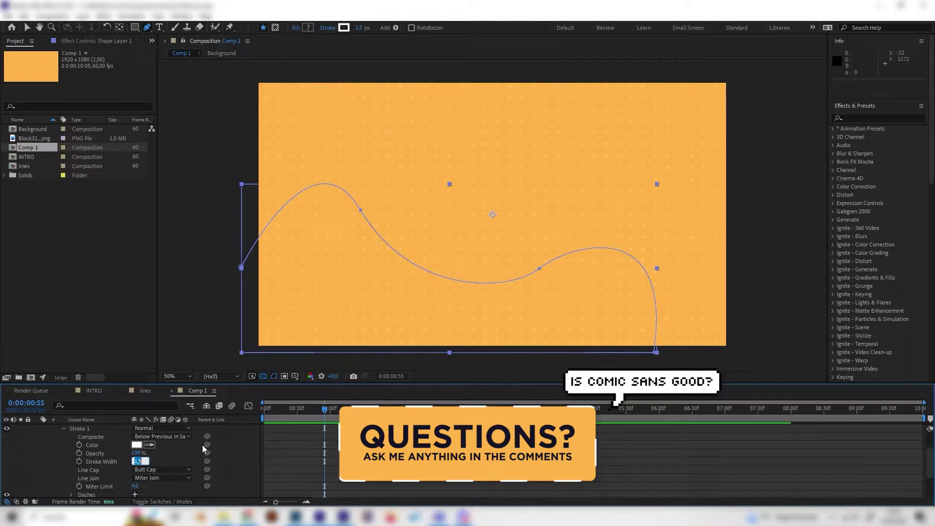
{"action": "type", "text": "20"}
{"action": "key", "text": "Return"}
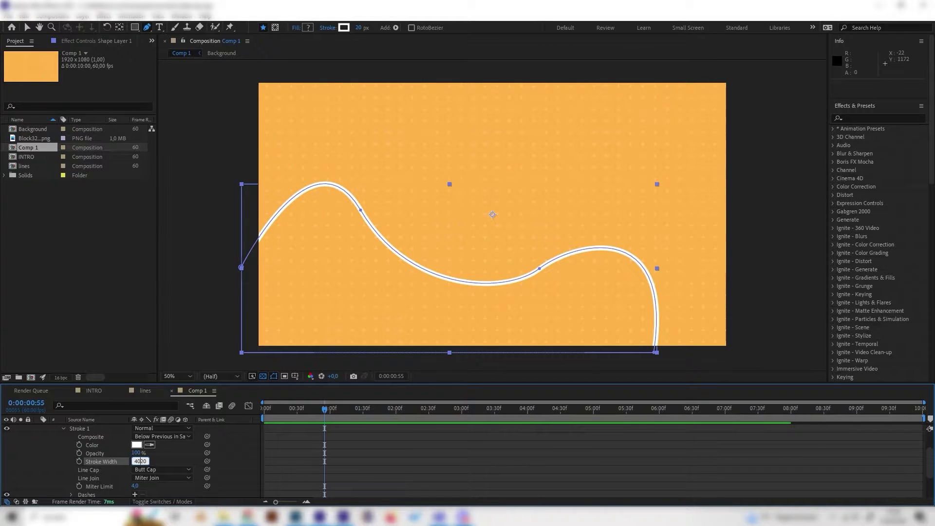
{"action": "key", "text": "Return"}
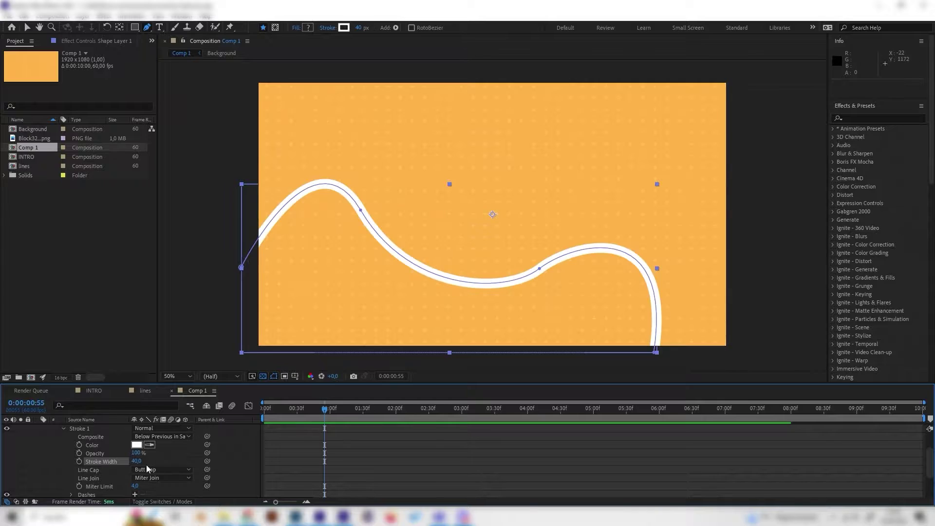
{"action": "type", "text": "0"}
{"action": "key", "text": "Return"}
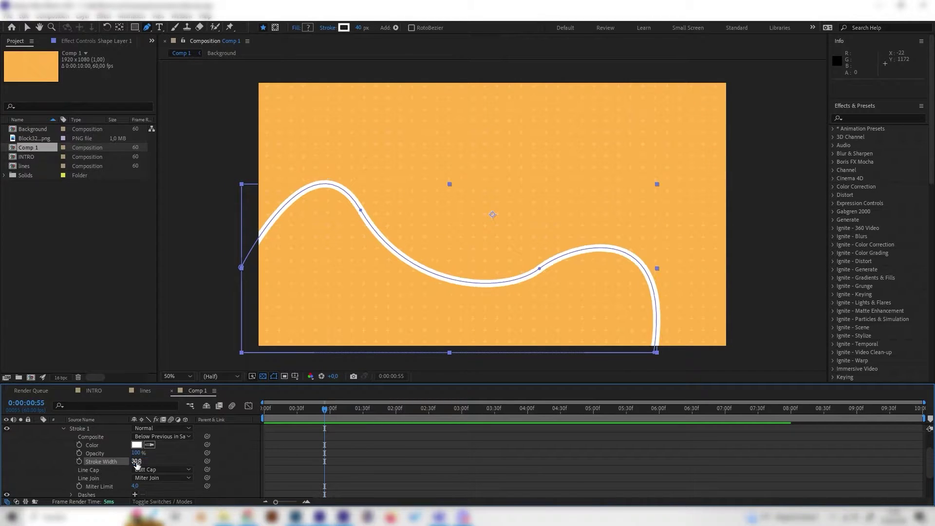
{"action": "left_click", "coordinate": [217, 447]}
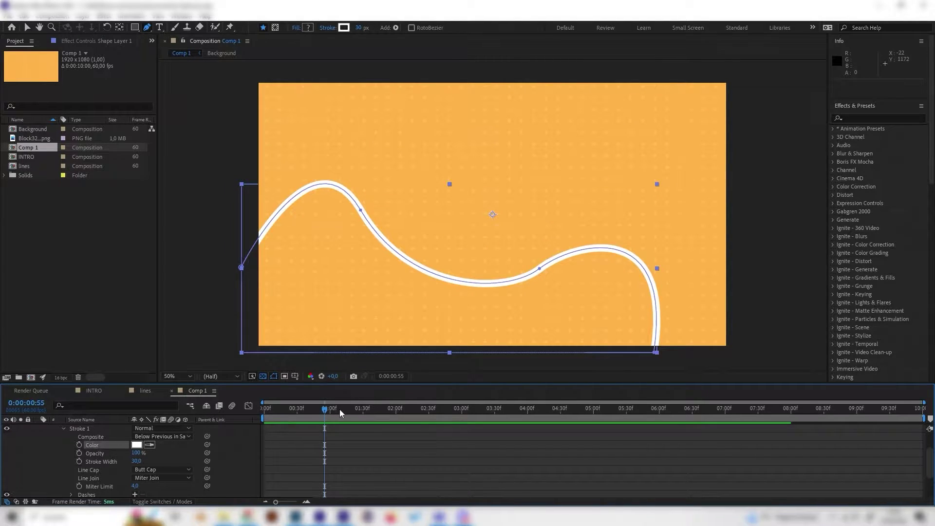
Enlarge the timeline area and add Trim Paths to Shape 1.
{"action": "left_click_drag", "start_coordinate": [340, 410], "coordinate": [282, 415]}
{"action": "scroll", "coordinate": [111, 455], "scroll_direction": "up", "scroll_amount": 3}
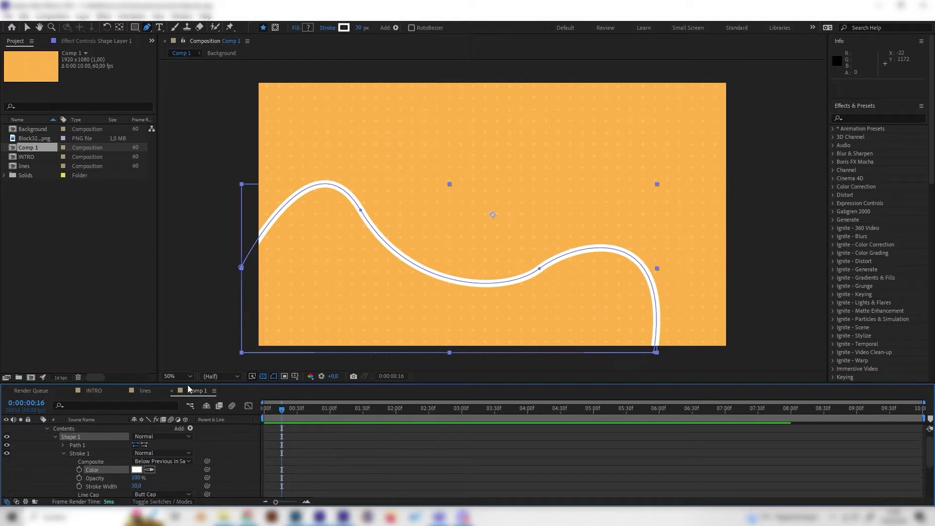
{"action": "left_click_drag", "start_coordinate": [192, 383], "coordinate": [193, 336]}
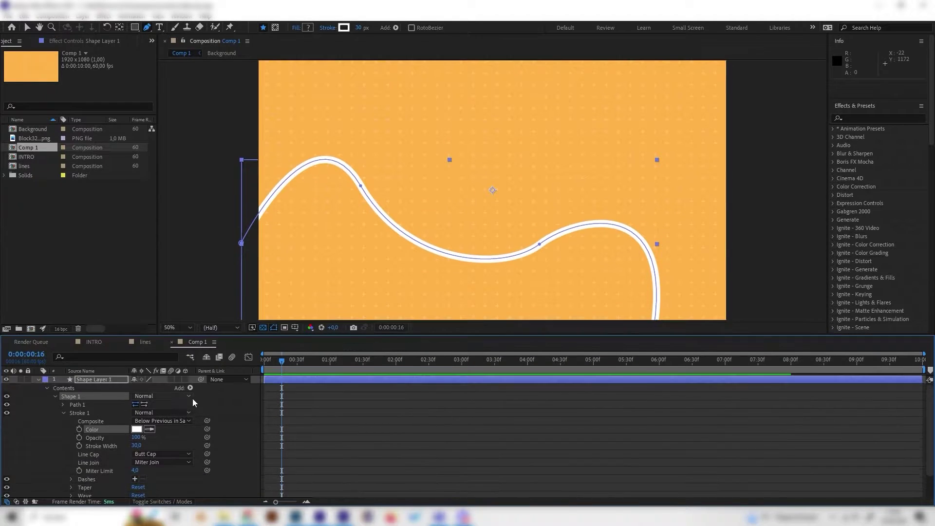
{"action": "left_click", "coordinate": [189, 389]}
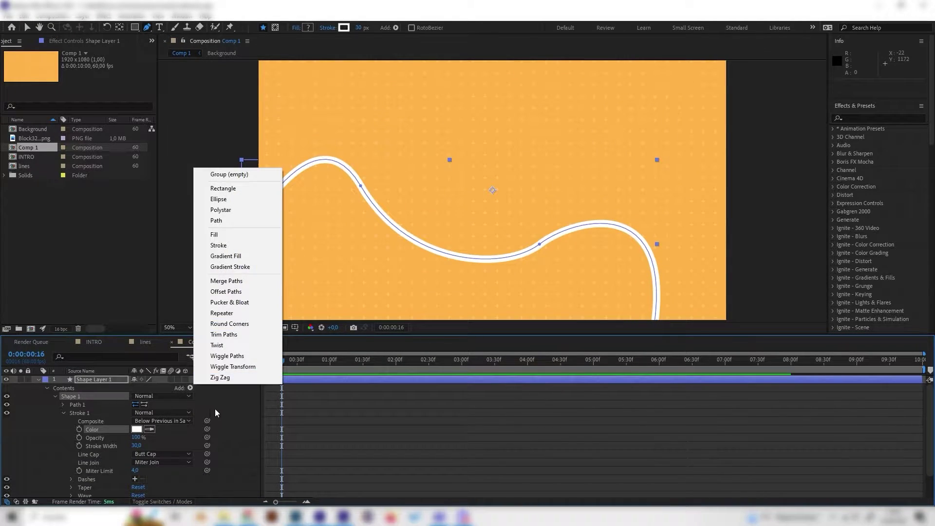
{"action": "left_click", "coordinate": [235, 339]}
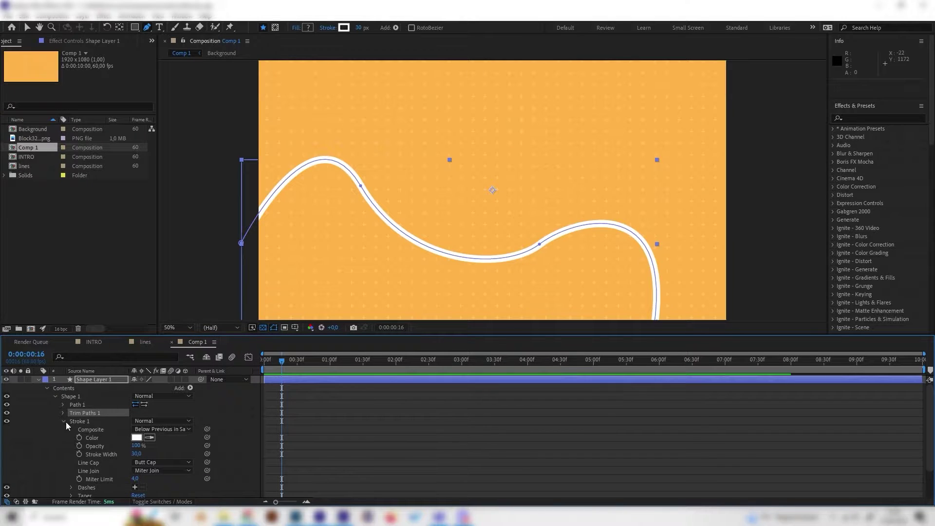
Keyframe the Trim Paths End at 0% on 0:00:00:00 and 100% on 0:00:02:28, and preview the animation.
{"action": "left_click", "coordinate": [63, 413]}
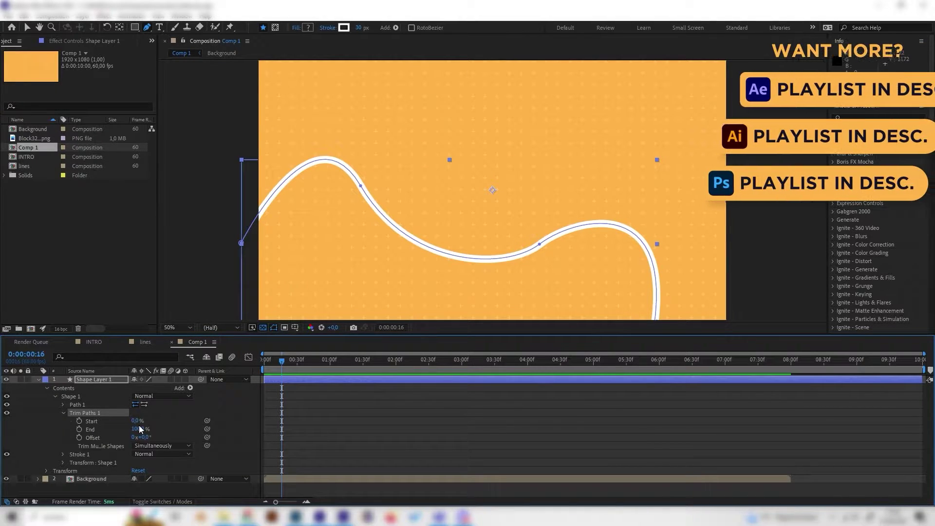
{"action": "left_click_drag", "start_coordinate": [138, 429], "coordinate": [90, 429]}
{"action": "key", "text": "Home"}
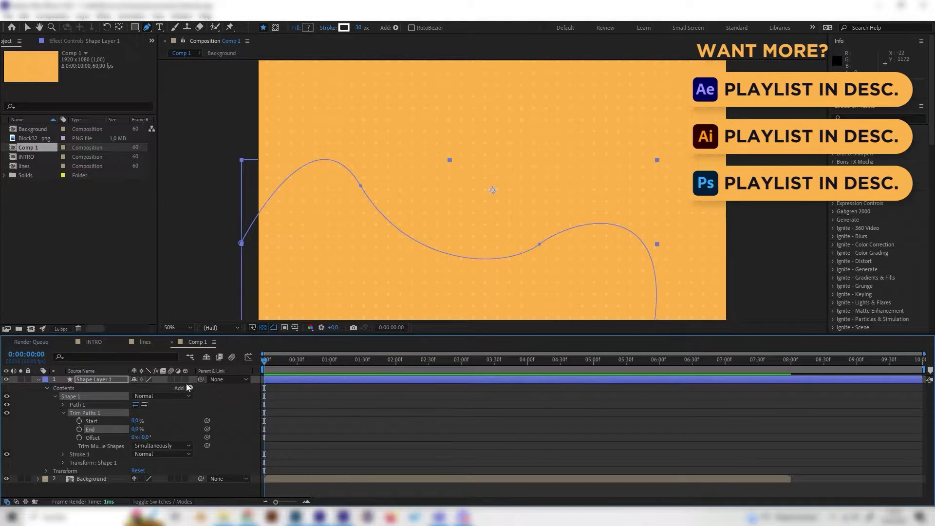
{"action": "left_click", "coordinate": [79, 429]}
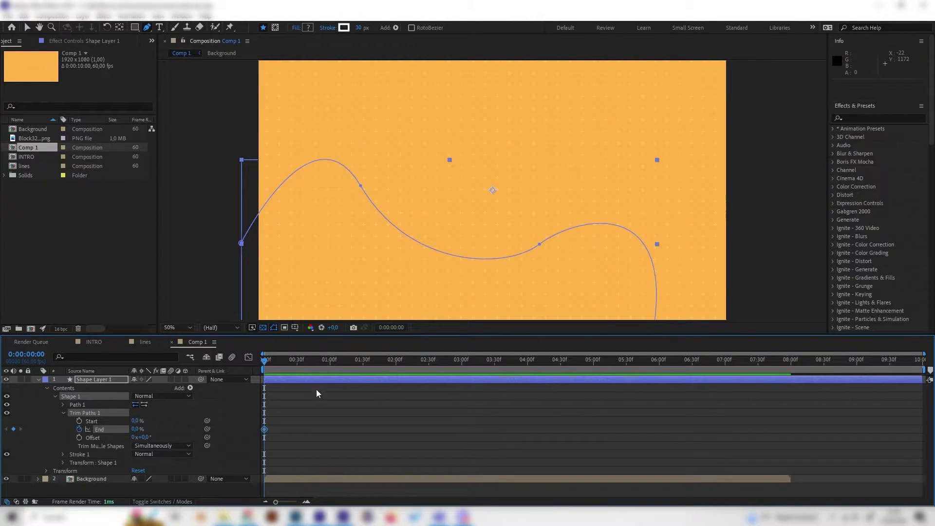
{"action": "left_click_drag", "start_coordinate": [368, 364], "coordinate": [425, 371]}
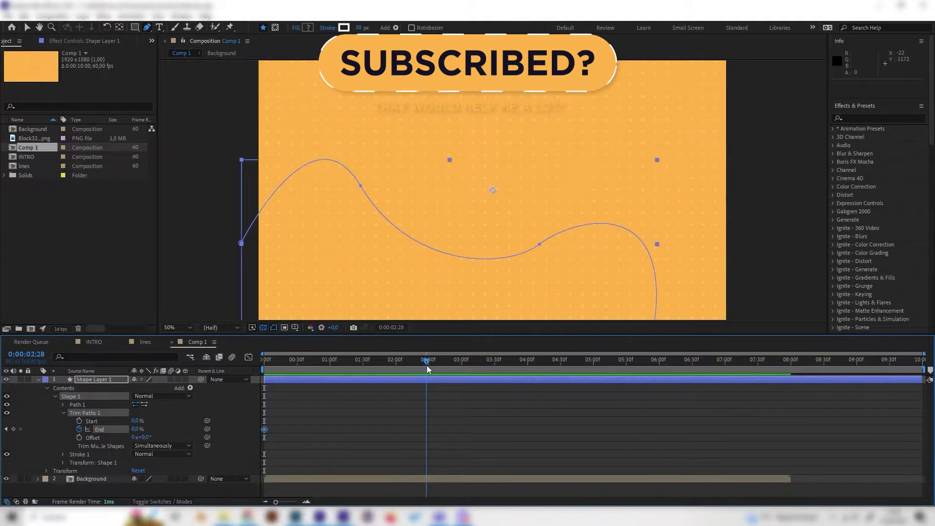
{"action": "left_click_drag", "start_coordinate": [136, 429], "coordinate": [405, 429]}
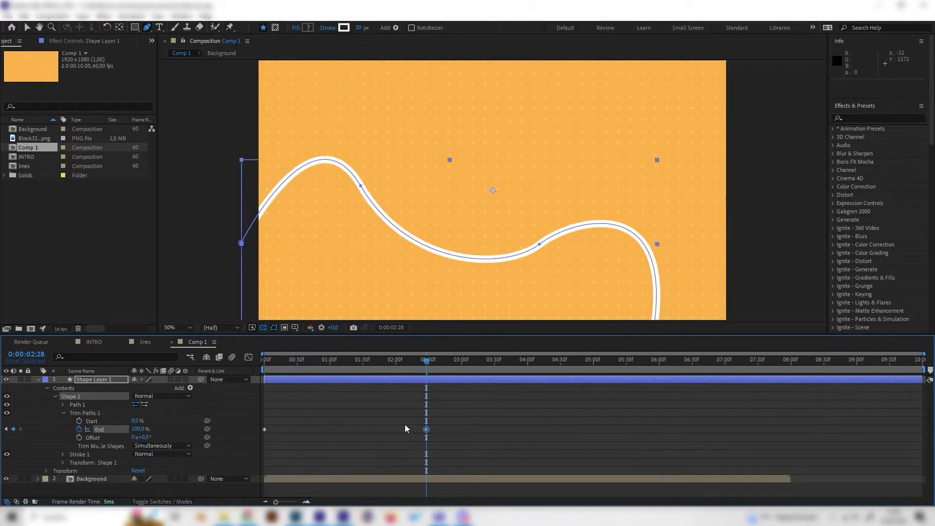
{"action": "key", "text": "space"}
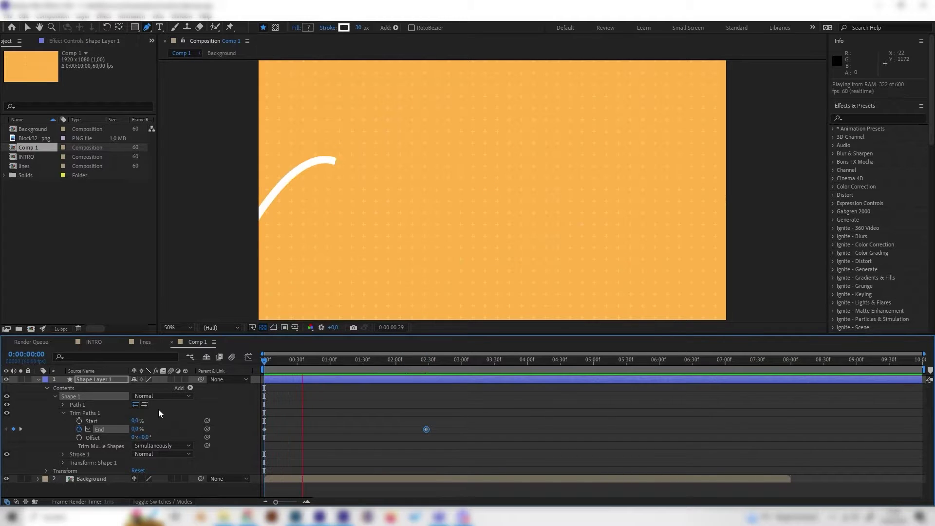
{"action": "key", "text": "space"}
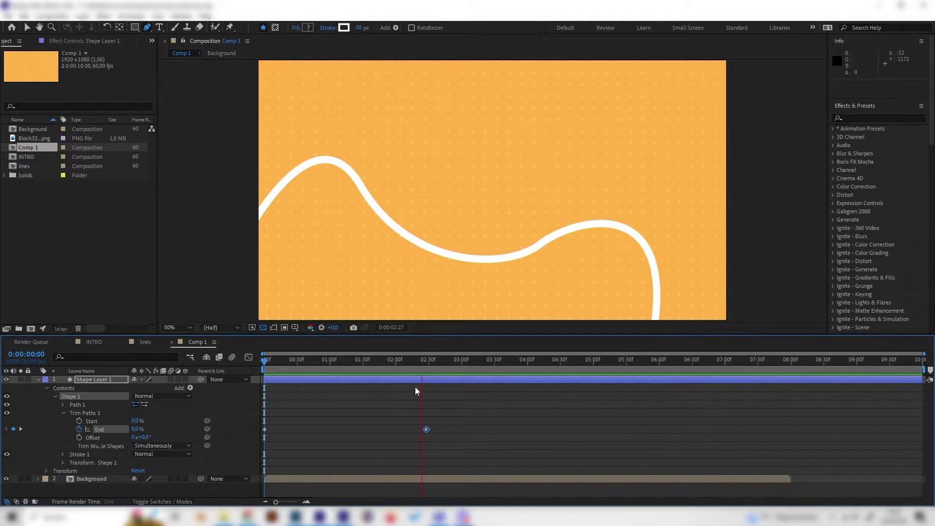
Keyframe the Trim Paths Start at 0% on 0:00:00:33 and 100% on 0:00:02:56.
{"action": "left_click", "coordinate": [426, 370]}
{"action": "mouse_move", "coordinate": [291, 369]}
{"action": "left_mouse_down"}
{"action": "mouse_move", "coordinate": [323, 369]}
{"action": "mouse_move", "coordinate": [291, 370]}
{"action": "left_mouse_up"}
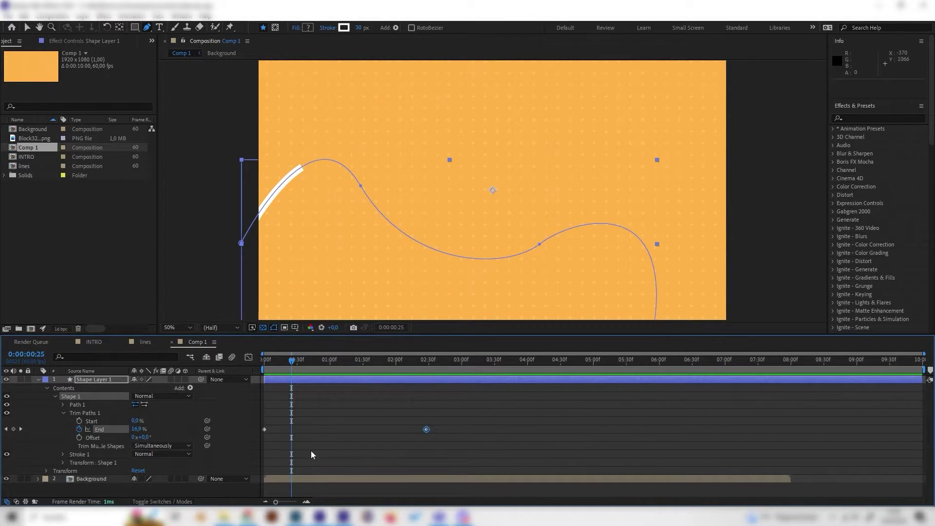
{"action": "left_click", "coordinate": [268, 361]}
{"action": "mouse_move", "coordinate": [274, 394]}
{"action": "left_mouse_down"}
{"action": "mouse_move", "coordinate": [255, 379]}
{"action": "mouse_move", "coordinate": [301, 377]}
{"action": "left_mouse_up"}
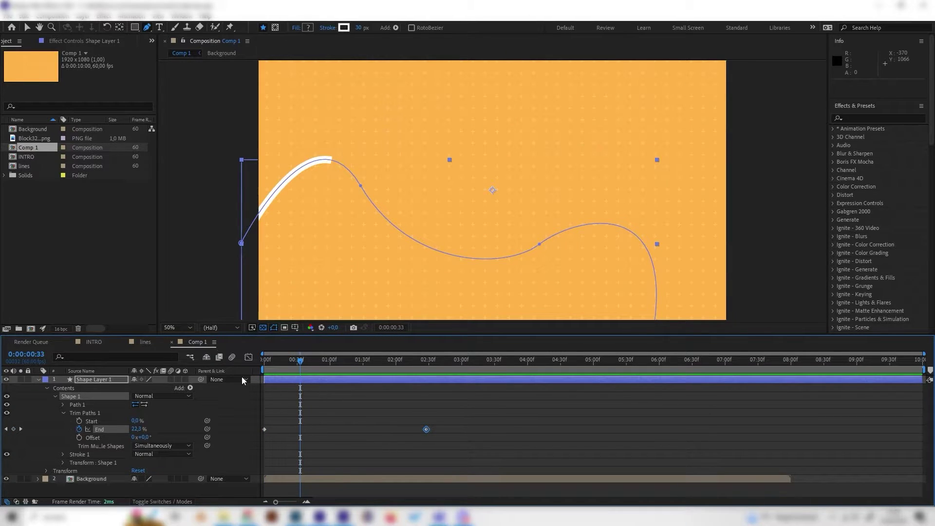
{"action": "left_click", "coordinate": [78, 421]}
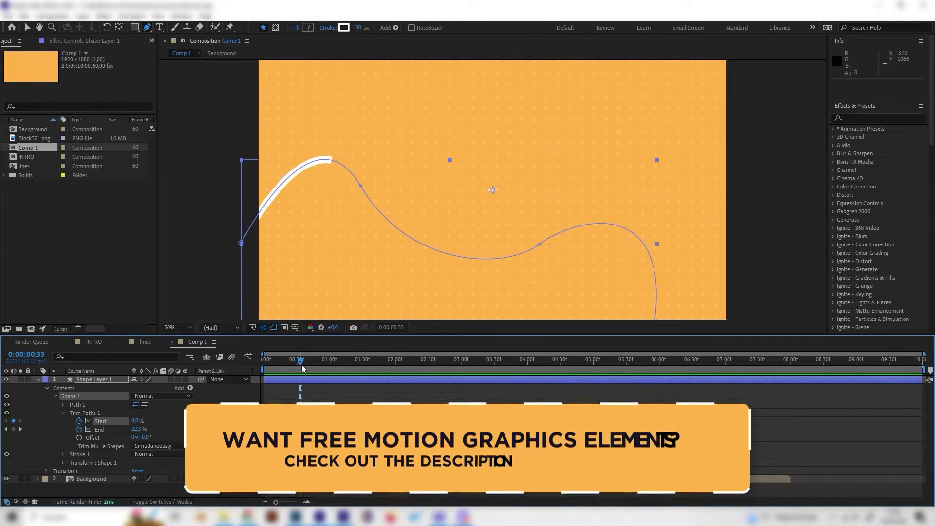
{"action": "left_click_drag", "start_coordinate": [302, 368], "coordinate": [458, 378]}
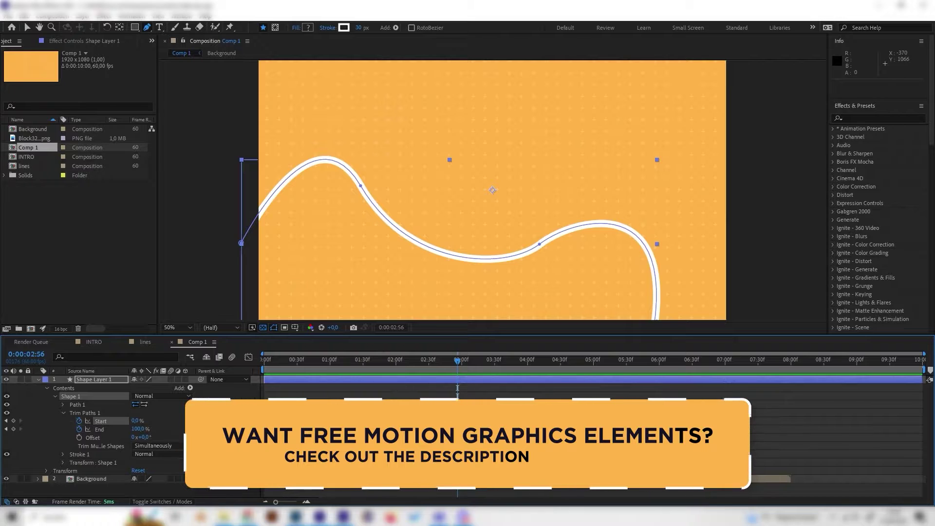
{"action": "left_click", "coordinate": [99, 429]}
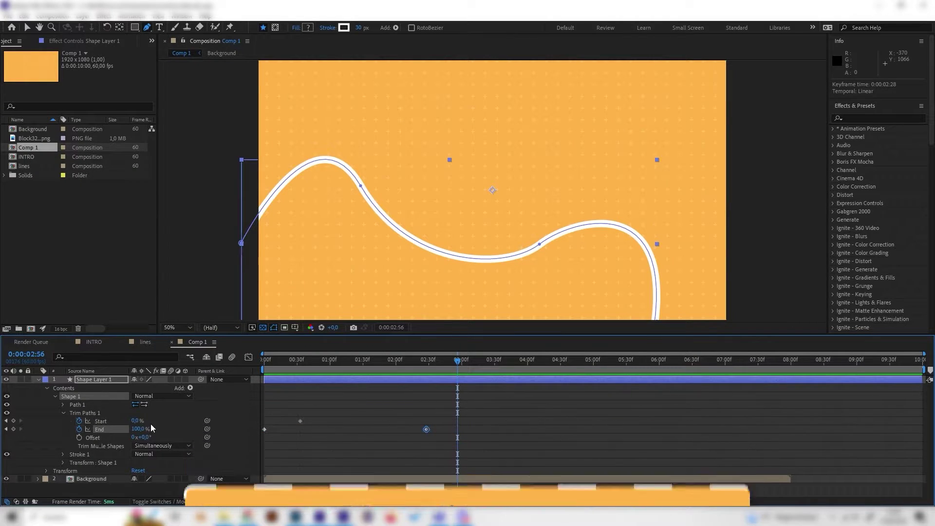
{"action": "left_click_drag", "start_coordinate": [138, 421], "coordinate": [173, 421]}
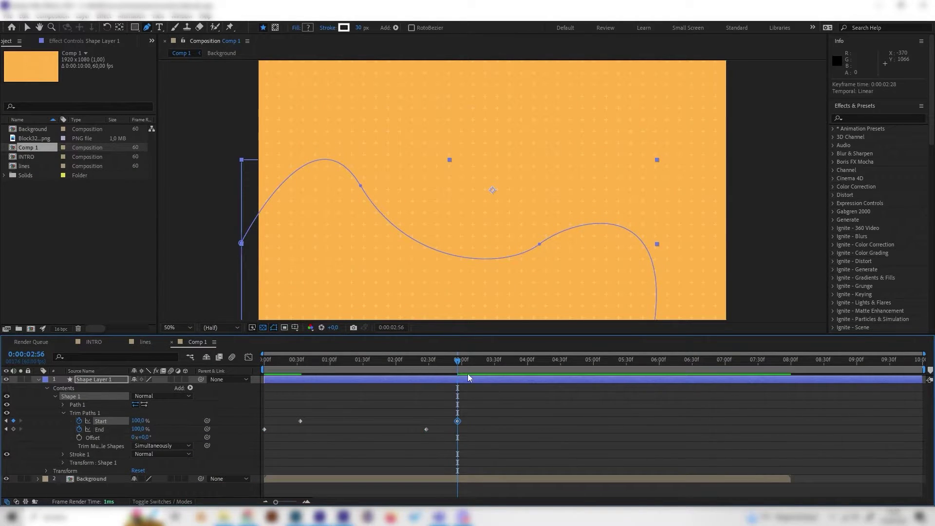
Preview the line animation and examine the drawn segment at 0:00:00:50 and 0:00:01:15.
{"action": "key", "text": "space"}
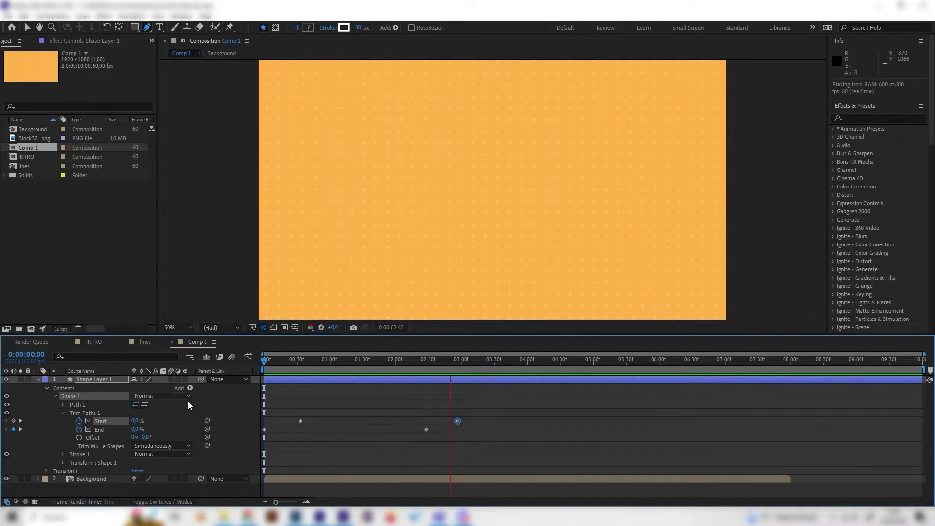
{"action": "left_click", "coordinate": [320, 361]}
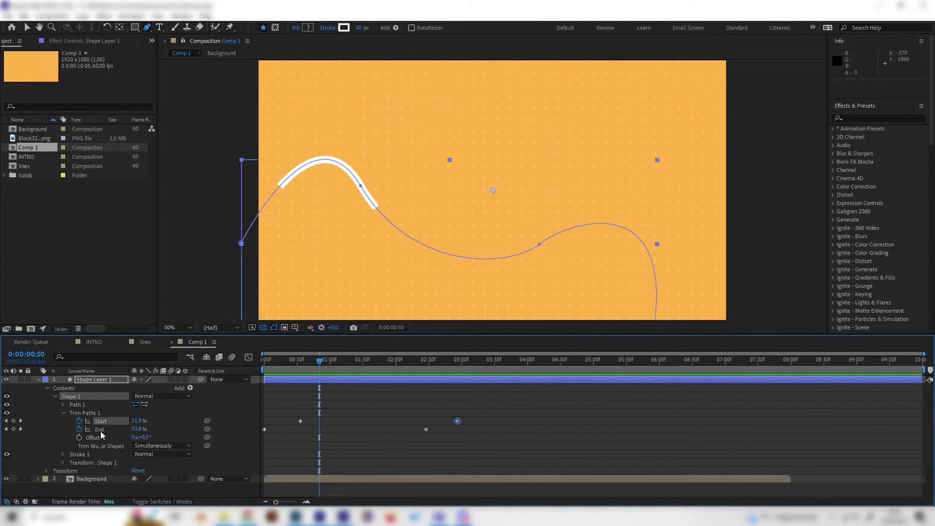
{"action": "left_click", "coordinate": [346, 363]}
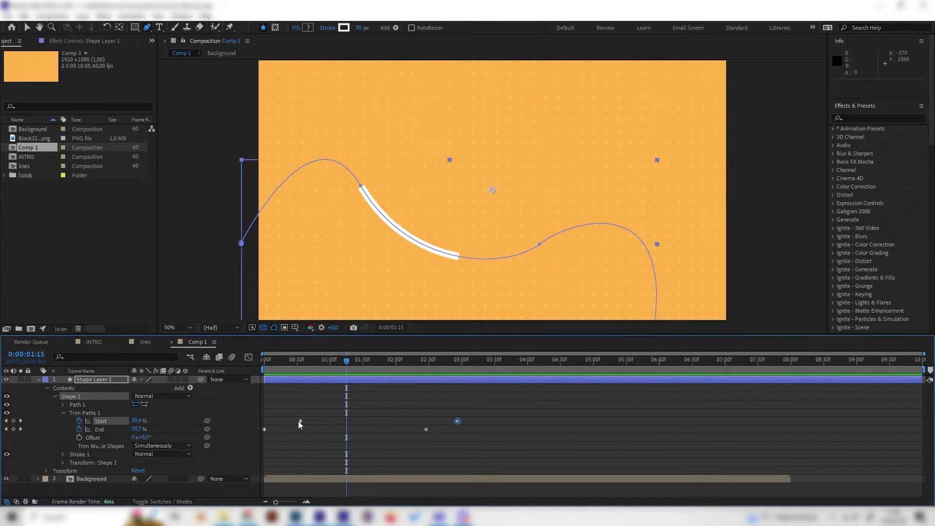
Move the first Trim Paths Start keyframe to 0:00:00:56 and preview the animation from the beginning.
{"action": "mouse_move", "coordinate": [299, 421]}
{"action": "left_mouse_down"}
{"action": "mouse_move", "coordinate": [332, 421]}
{"action": "mouse_move", "coordinate": [284, 423]}
{"action": "mouse_move", "coordinate": [325, 421]}
{"action": "left_mouse_up"}
{"action": "left_click", "coordinate": [321, 423]}
{"action": "key", "text": "j"}
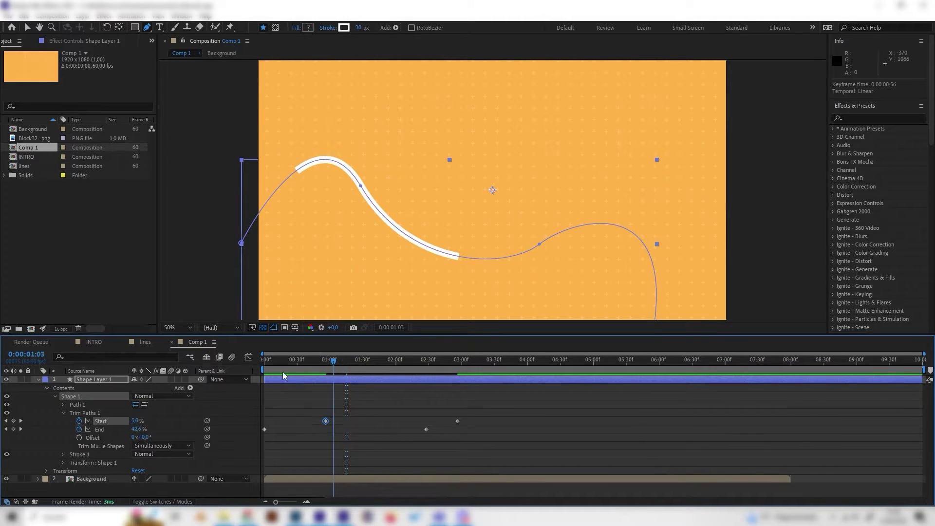
{"action": "key", "text": "j"}
{"action": "key", "text": "space"}
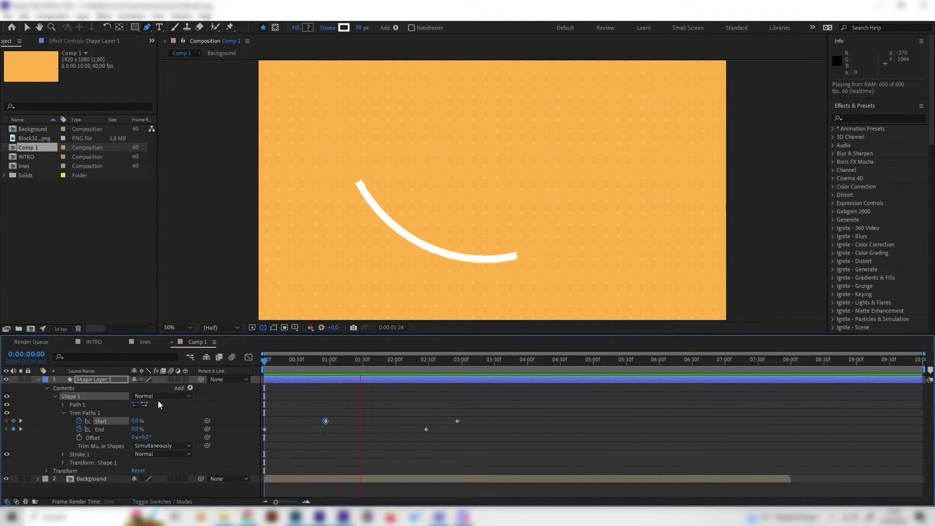
Change the Stroke 1 color of the wavy line to near-black 0B0B0B and check it at 0:00:01:58.
{"action": "left_click_drag", "start_coordinate": [293, 367], "coordinate": [368, 367]}
{"action": "left_click", "coordinate": [63, 454]}
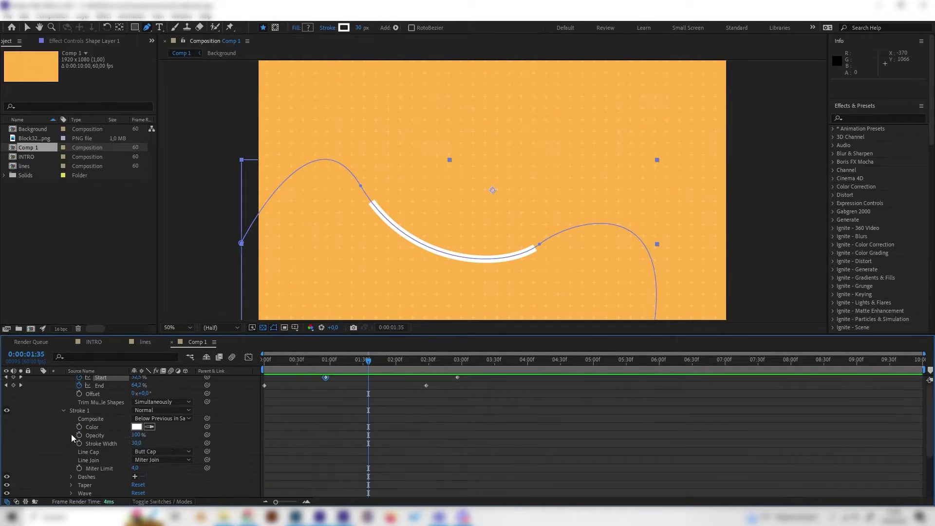
{"action": "scroll", "coordinate": [146, 414], "scroll_direction": "down", "scroll_amount": 2}
{"action": "left_click", "coordinate": [136, 427]}
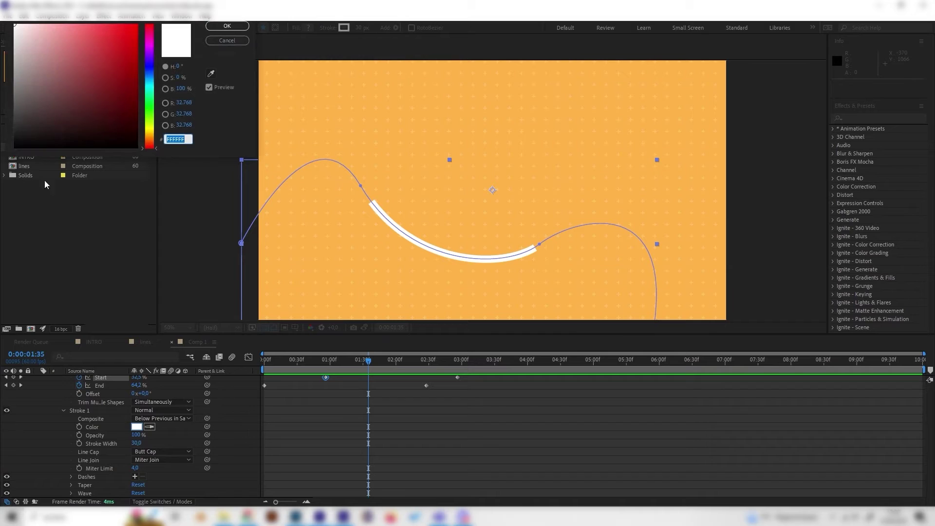
{"action": "left_click_drag", "start_coordinate": [22, 144], "coordinate": [5, 143]}
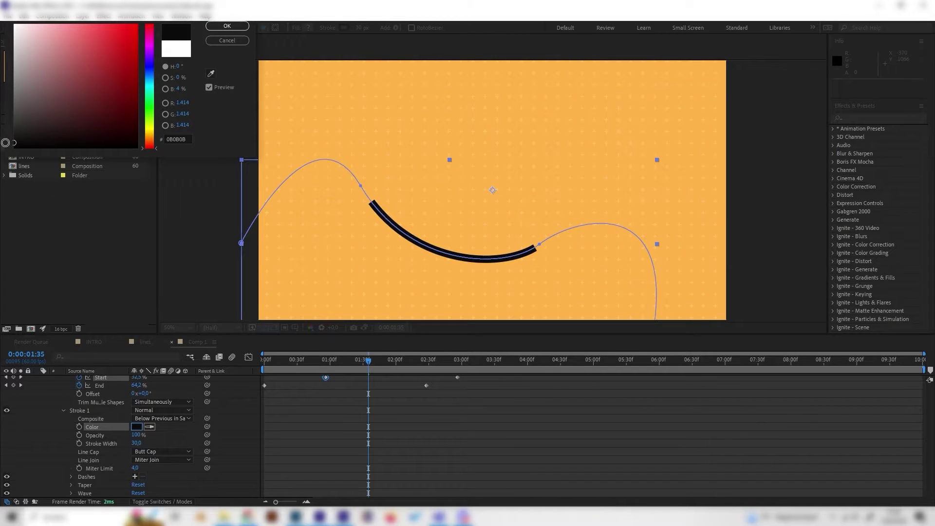
{"action": "left_click", "coordinate": [227, 26]}
{"action": "left_click", "coordinate": [169, 434]}
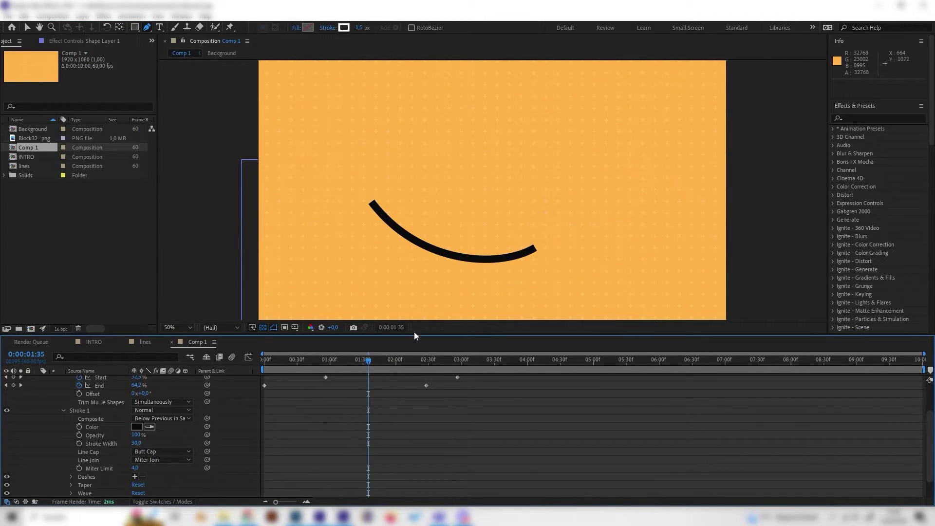
{"action": "left_click", "coordinate": [394, 363]}
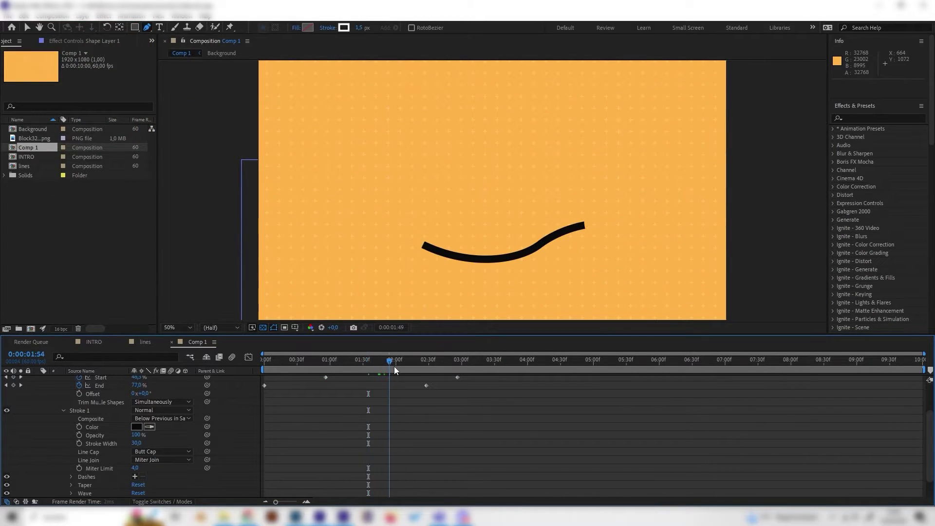
Search the effects for "rough" and apply Roughen Edges to Shape Layer 1.
{"action": "left_click", "coordinate": [860, 118]}
{"action": "type", "text": "rough"}
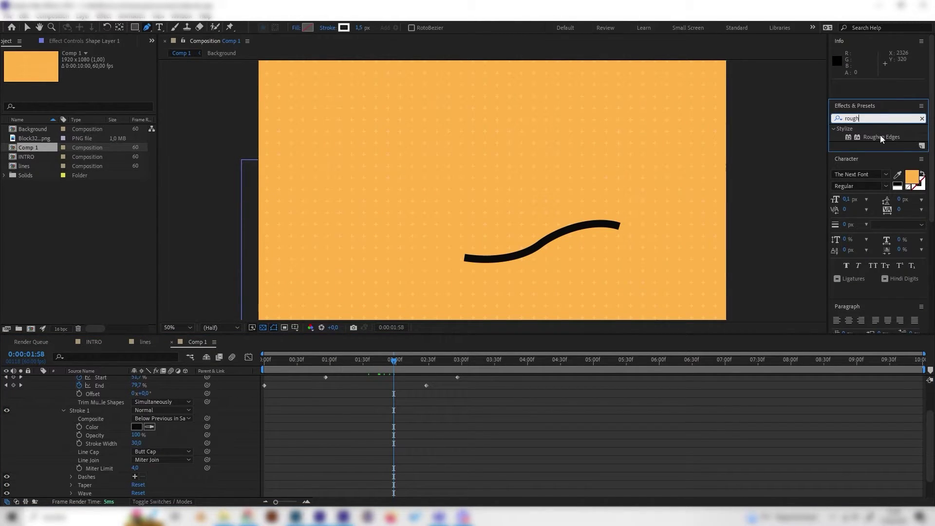
{"action": "left_click", "coordinate": [880, 137]}
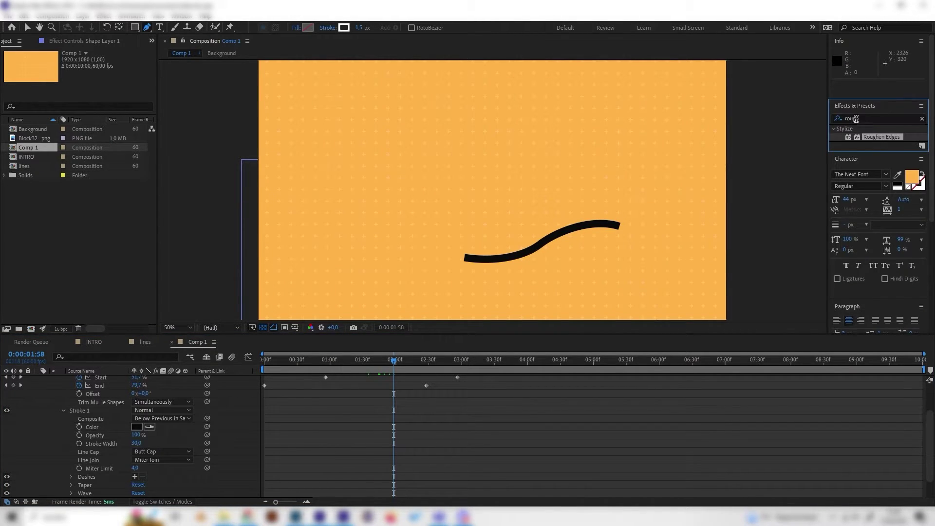
{"action": "left_click_drag", "start_coordinate": [879, 133], "coordinate": [366, 241]}
{"action": "scroll", "coordinate": [168, 406], "scroll_direction": "up", "scroll_amount": 3}
{"action": "left_click", "coordinate": [105, 380]}
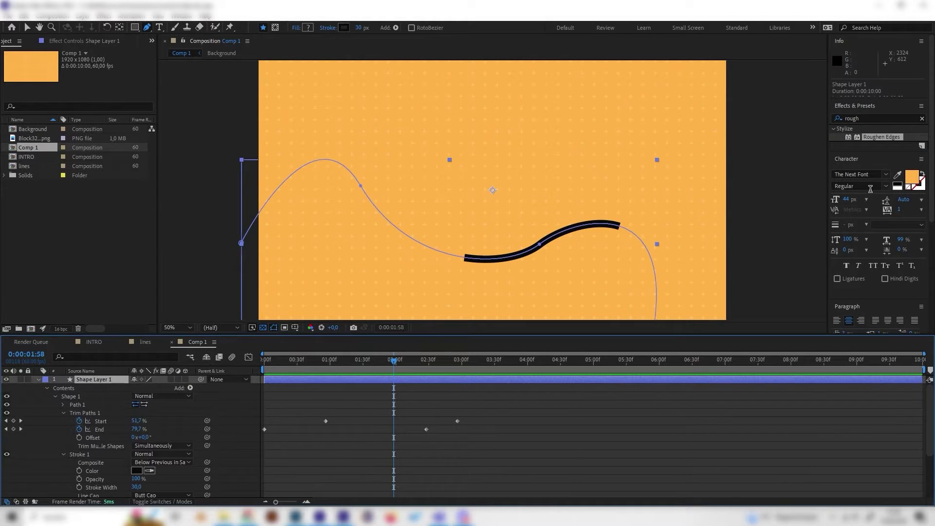
{"action": "mouse_move", "coordinate": [879, 137]}
{"action": "left_mouse_down"}
{"action": "mouse_move", "coordinate": [292, 361]}
{"action": "mouse_move", "coordinate": [104, 378]}
{"action": "left_mouse_up"}
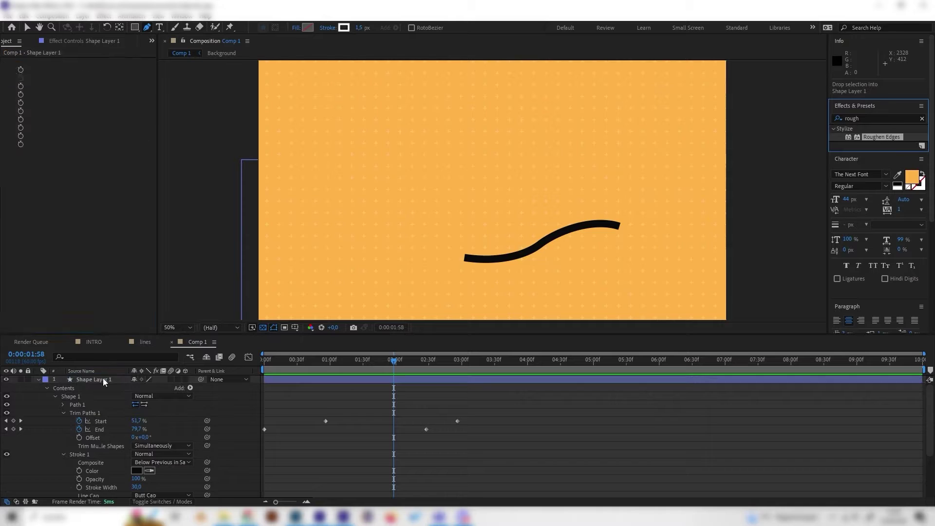
{"action": "key", "text": "period"}
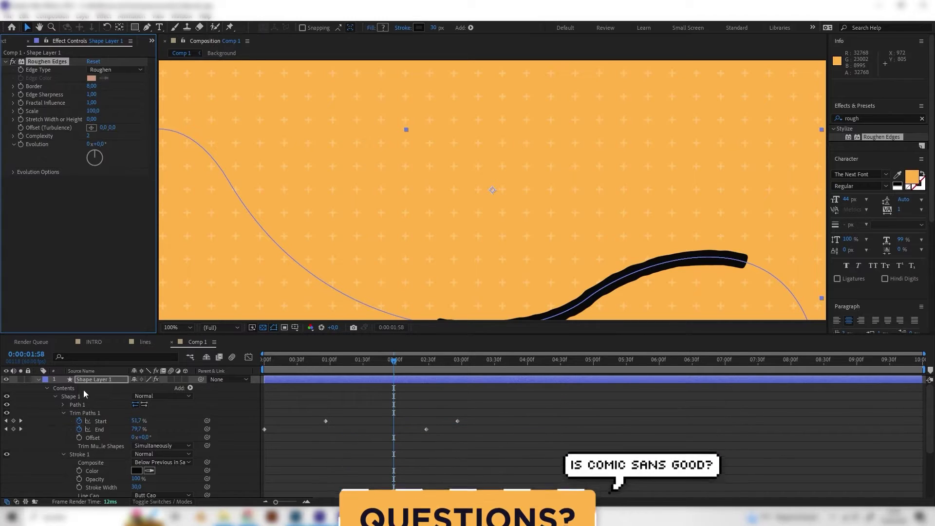
Set the Line Cap of Stroke 1 to Round Cap and check the line at 0:00:01:28.
{"action": "scroll", "coordinate": [119, 462], "scroll_direction": "down", "scroll_amount": 3}
{"action": "left_click", "coordinate": [75, 429]}
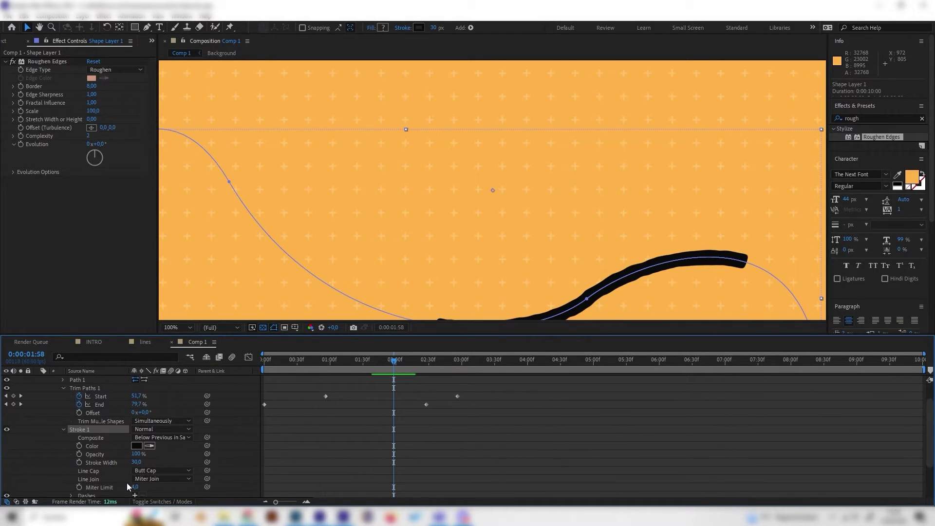
{"action": "left_click", "coordinate": [144, 470]}
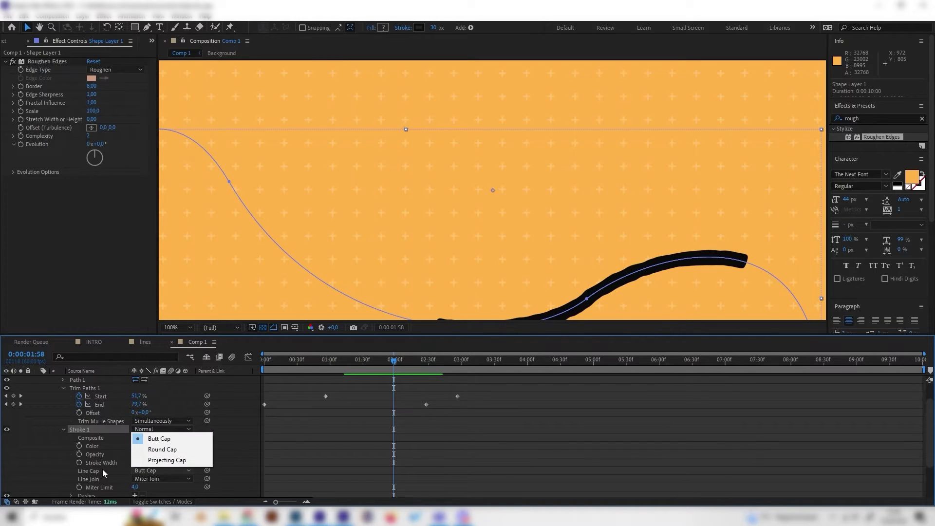
{"action": "left_click", "coordinate": [144, 448]}
{"action": "key", "text": "comma"}
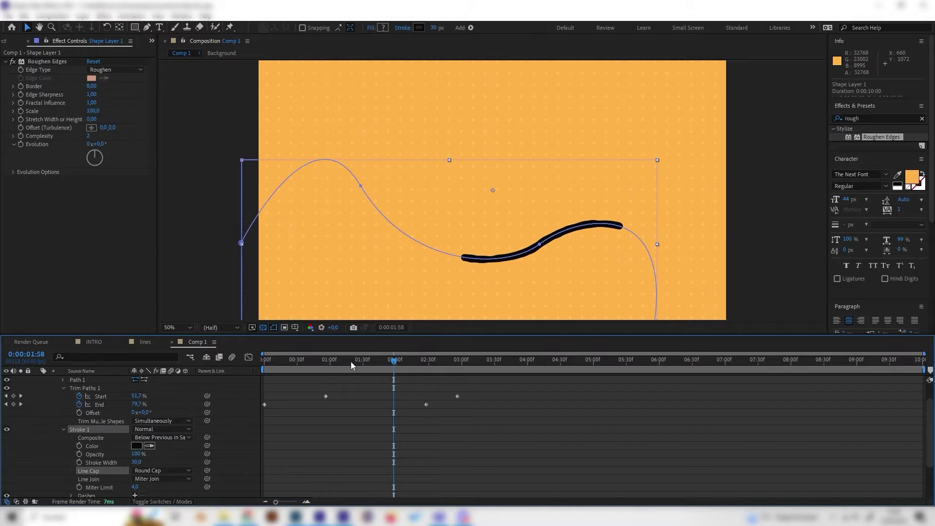
{"action": "mouse_move", "coordinate": [341, 369]}
{"action": "left_mouse_down"}
{"action": "mouse_move", "coordinate": [291, 371]}
{"action": "mouse_move", "coordinate": [415, 367]}
{"action": "mouse_move", "coordinate": [338, 360]}
{"action": "mouse_move", "coordinate": [361, 361]}
{"action": "left_mouse_up"}
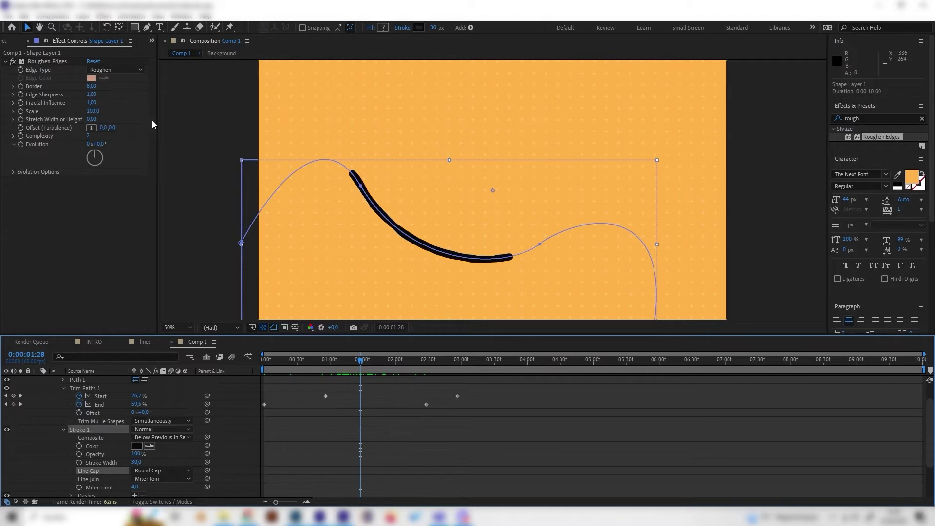
Set the Roughen Edges Border to 25 and Edge Sharpness to 4, and scrub through the animation.
{"action": "left_click", "coordinate": [90, 85]}
{"action": "left_click", "coordinate": [87, 167]}
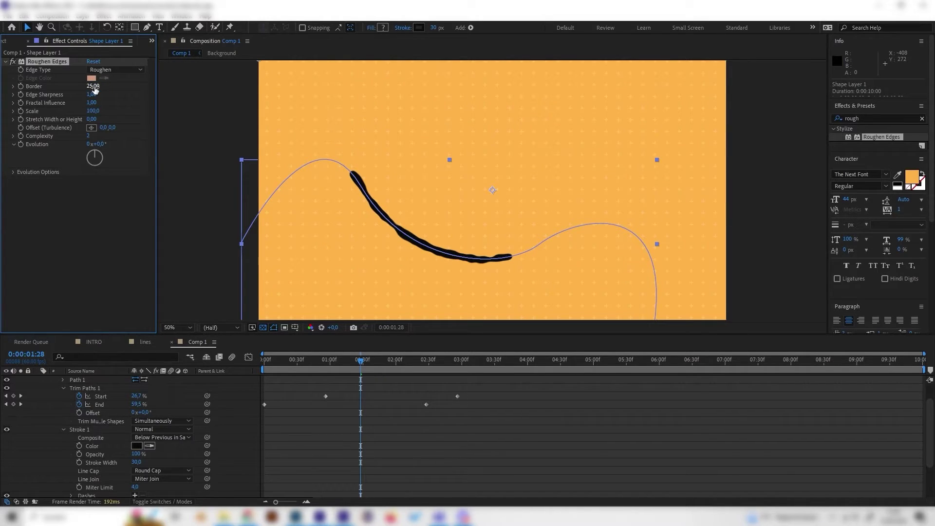
{"action": "left_click", "coordinate": [218, 291]}
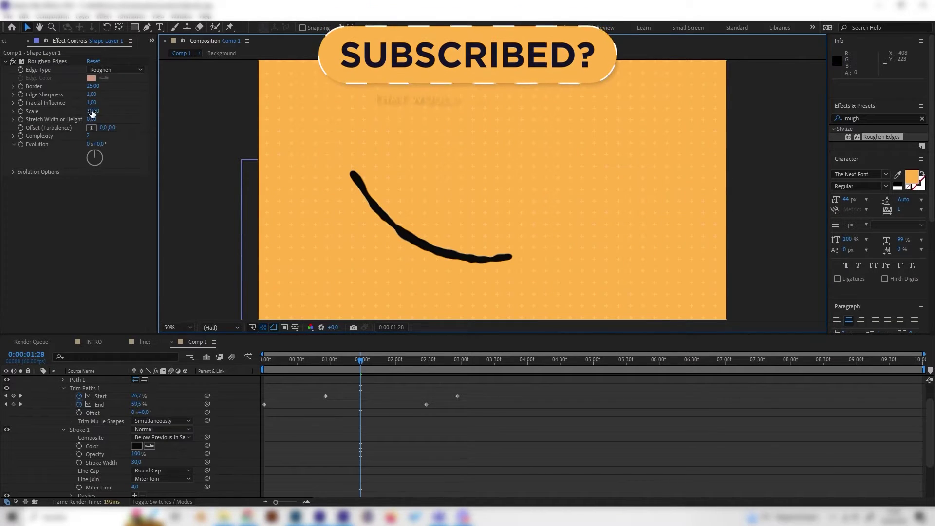
{"action": "left_click_drag", "start_coordinate": [91, 94], "coordinate": [113, 92]}
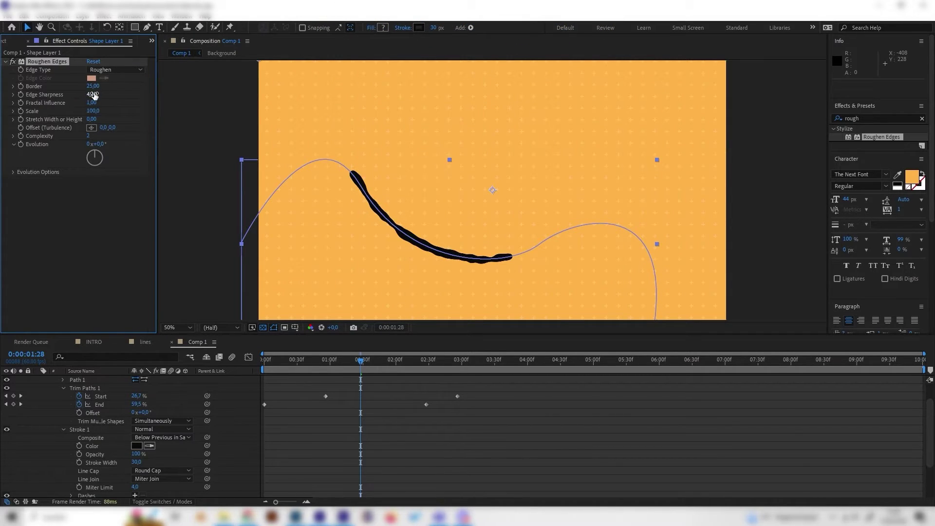
{"action": "left_click", "coordinate": [97, 239]}
{"action": "left_click", "coordinate": [241, 382]}
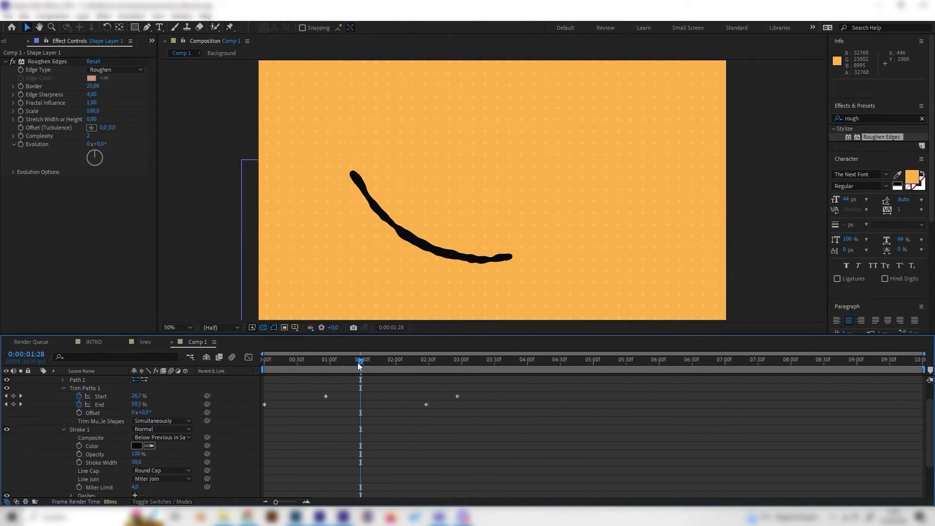
{"action": "mouse_move", "coordinate": [361, 360]}
{"action": "left_mouse_down"}
{"action": "mouse_move", "coordinate": [446, 363]}
{"action": "mouse_move", "coordinate": [321, 376]}
{"action": "mouse_move", "coordinate": [303, 361]}
{"action": "mouse_move", "coordinate": [365, 363]}
{"action": "left_mouse_up"}
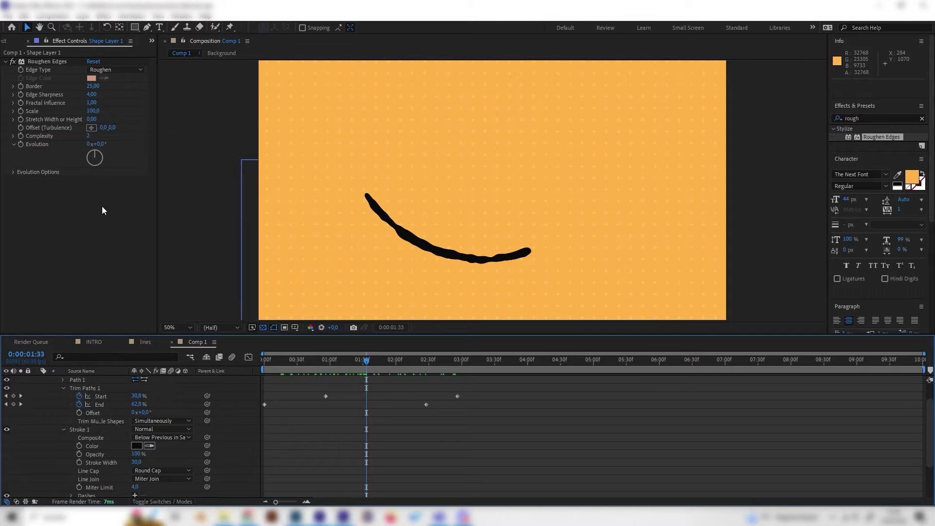
Keyframe the Roughen Edges Evolution at 0x+0,0° on 0:00:00:00 and 1x+0,0° on 0:00:02:56, and preview the animation.
{"action": "left_click_drag", "start_coordinate": [351, 359], "coordinate": [211, 370]}
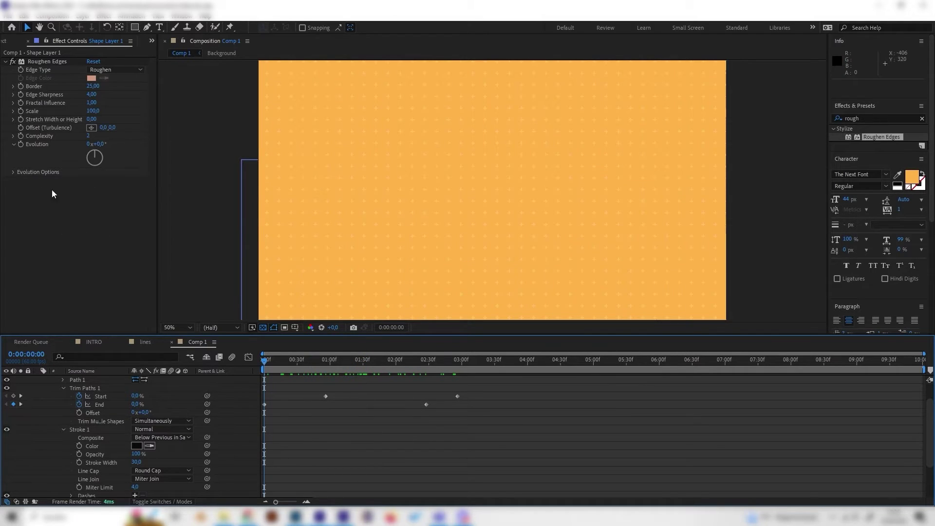
{"action": "left_click", "coordinate": [22, 144]}
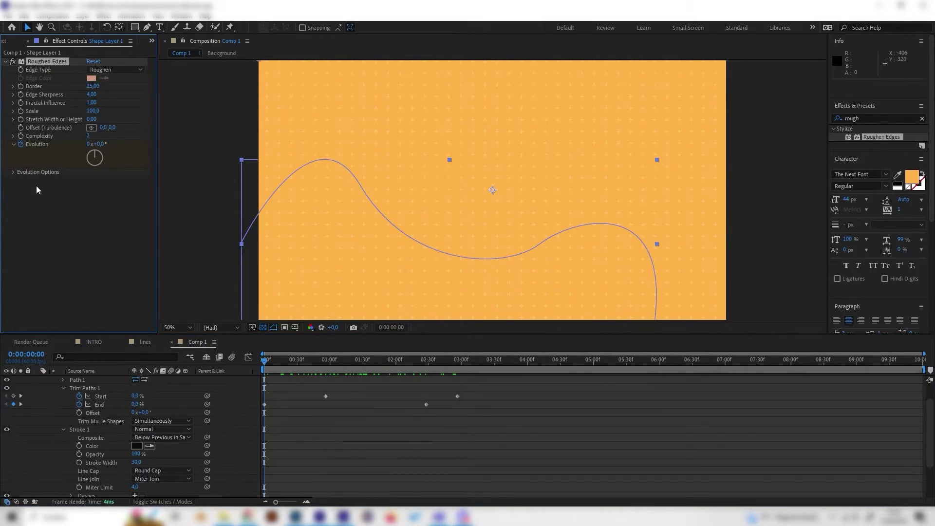
{"action": "left_click_drag", "start_coordinate": [453, 368], "coordinate": [457, 368]}
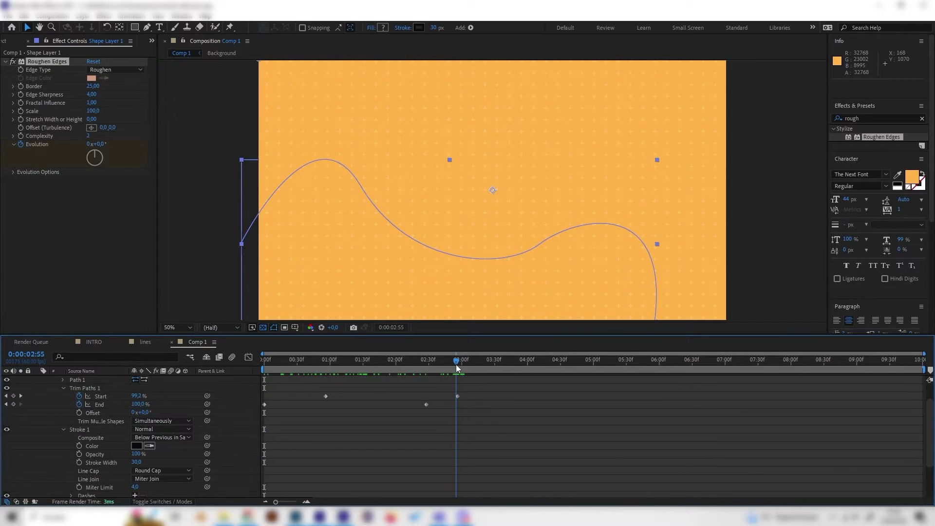
{"action": "left_click", "coordinate": [87, 145]}
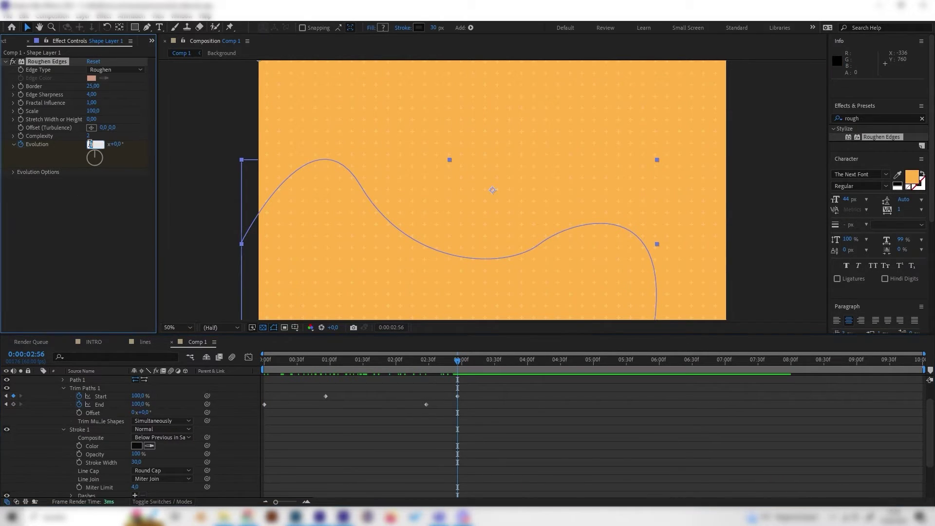
{"action": "key", "text": "Return"}
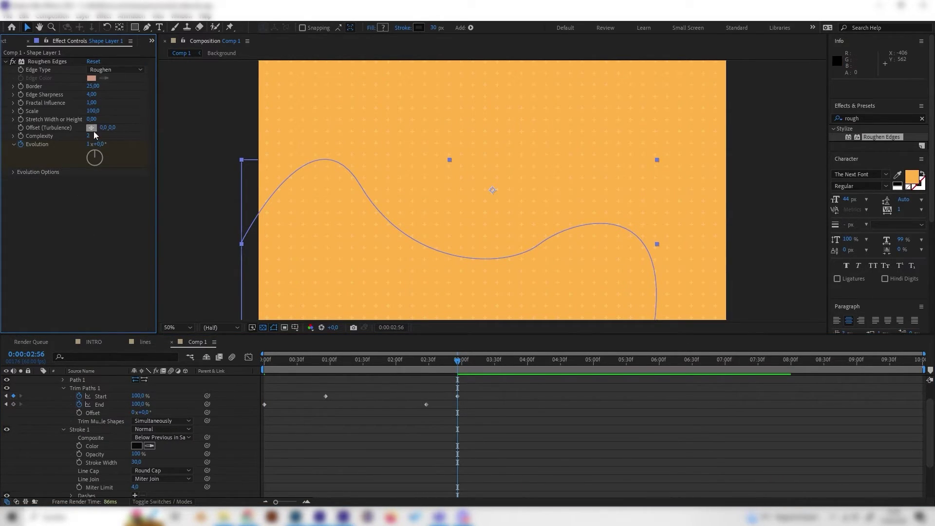
{"action": "mouse_move", "coordinate": [429, 366]}
{"action": "left_mouse_down"}
{"action": "mouse_move", "coordinate": [342, 367]}
{"action": "mouse_move", "coordinate": [181, 400]}
{"action": "left_mouse_up"}
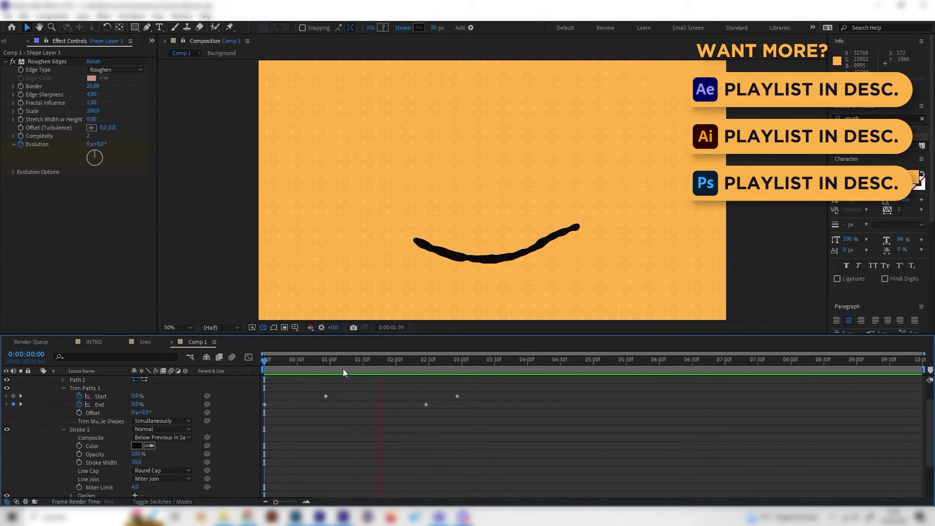
{"action": "mouse_move", "coordinate": [402, 364]}
{"action": "left_mouse_down"}
{"action": "mouse_move", "coordinate": [336, 366]}
{"action": "mouse_move", "coordinate": [368, 363]}
{"action": "left_mouse_up"}
Reveal the Roughen Edges keyframes of Shape Layer 1 in the timeline and set Evolution to 2x+0,0° on 0:00:02:56.
{"action": "scroll", "coordinate": [132, 441], "scroll_direction": "down", "scroll_amount": 1}
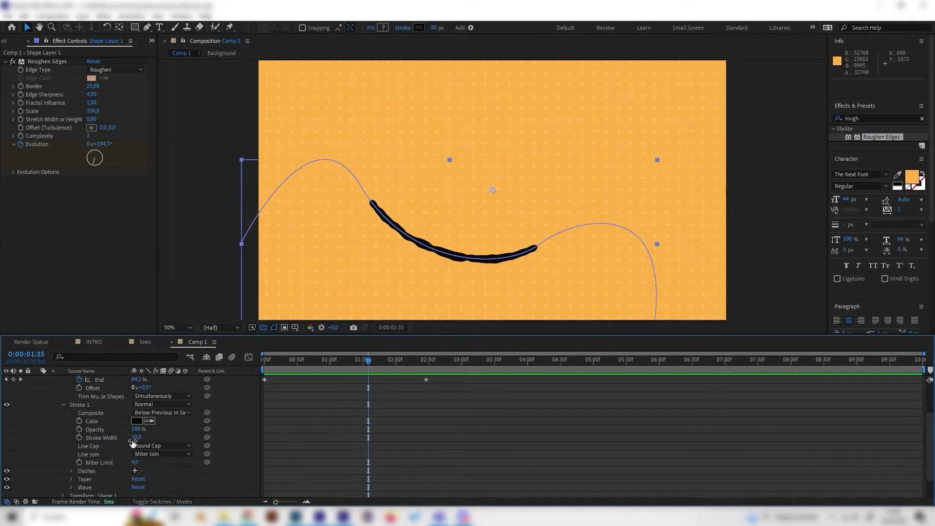
{"action": "scroll", "coordinate": [60, 413], "scroll_direction": "up", "scroll_amount": 2}
{"action": "left_click", "coordinate": [55, 396]}
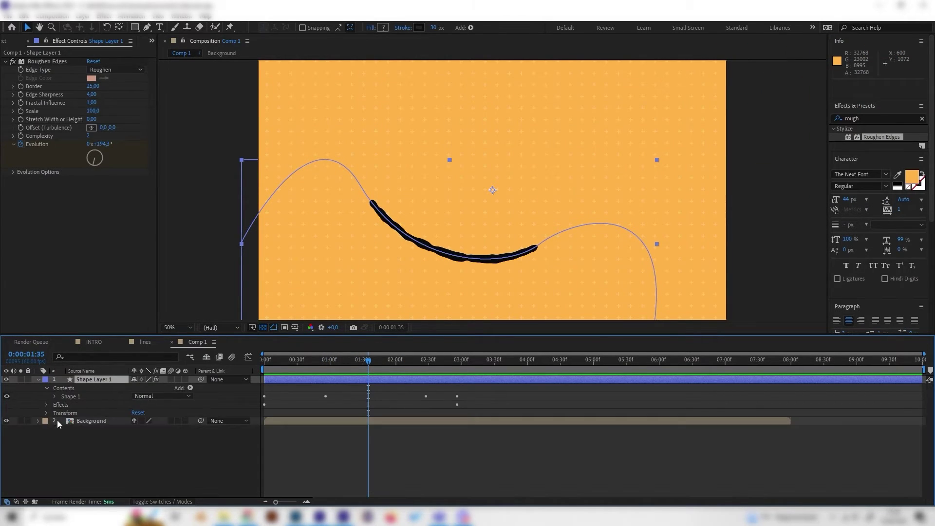
{"action": "left_click", "coordinate": [47, 405]}
{"action": "left_click", "coordinate": [56, 413]}
{"action": "scroll", "coordinate": [429, 434], "scroll_direction": "down", "scroll_amount": 1}
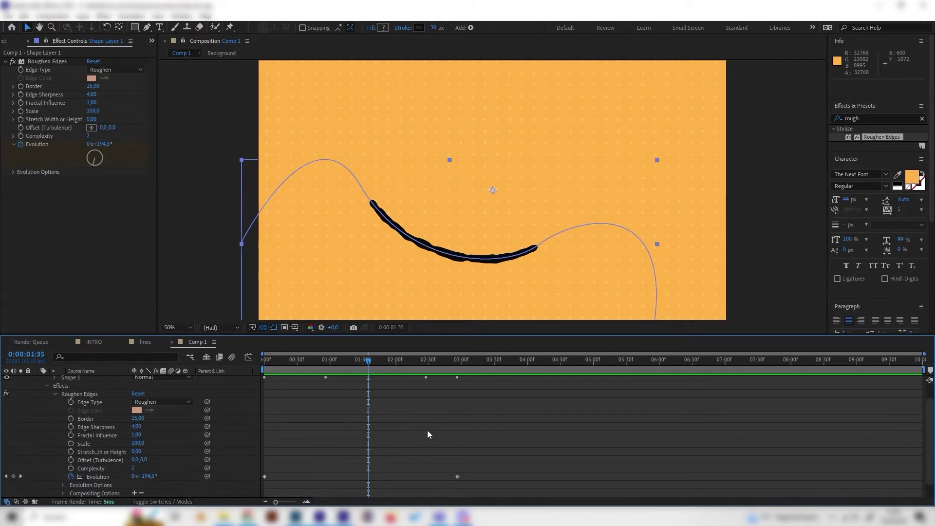
{"action": "left_click", "coordinate": [461, 362]}
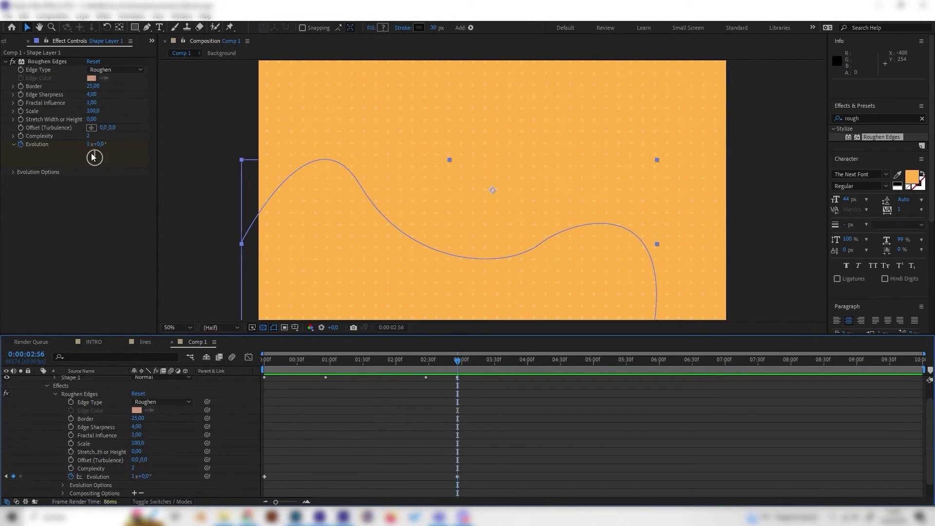
{"action": "left_click_drag", "start_coordinate": [88, 144], "coordinate": [89, 145]}
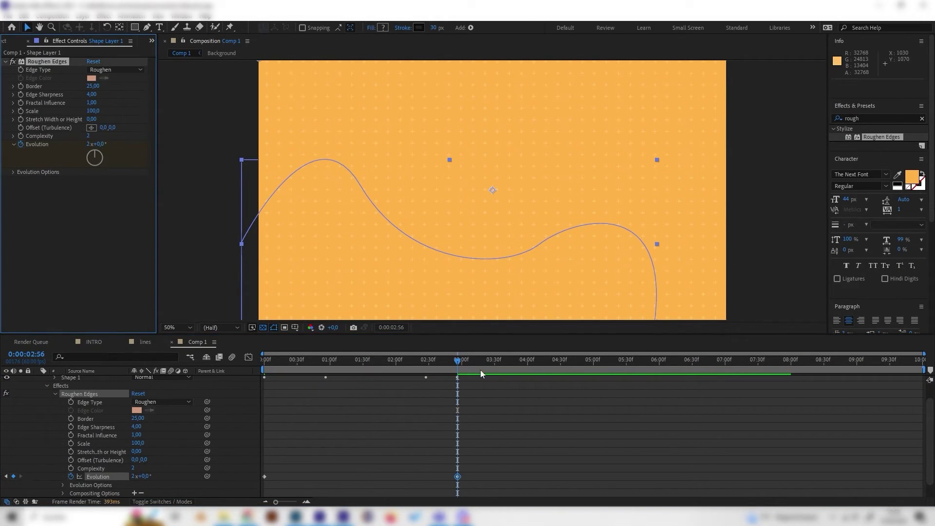
Preview the line animation with the changed Evolution and move the current time to 0:00:01:40.
{"action": "key", "text": "space"}
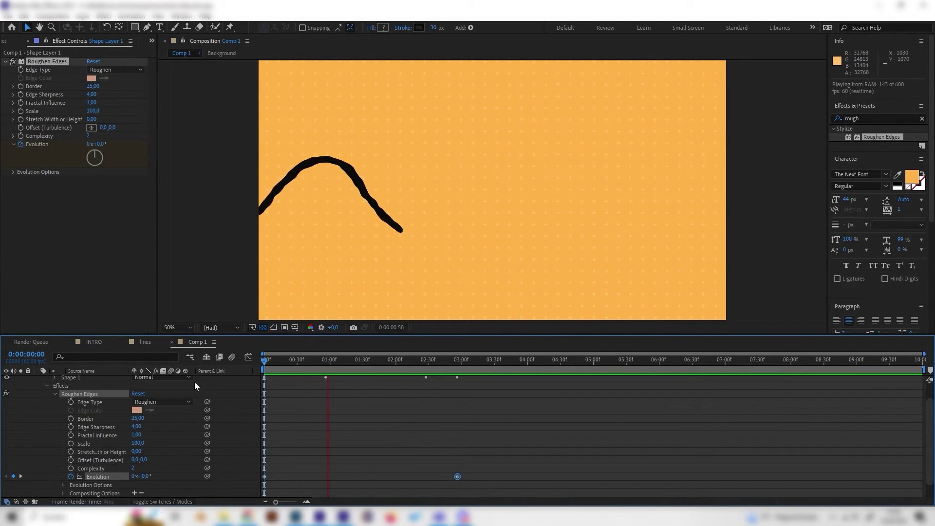
{"action": "key", "text": "space"}
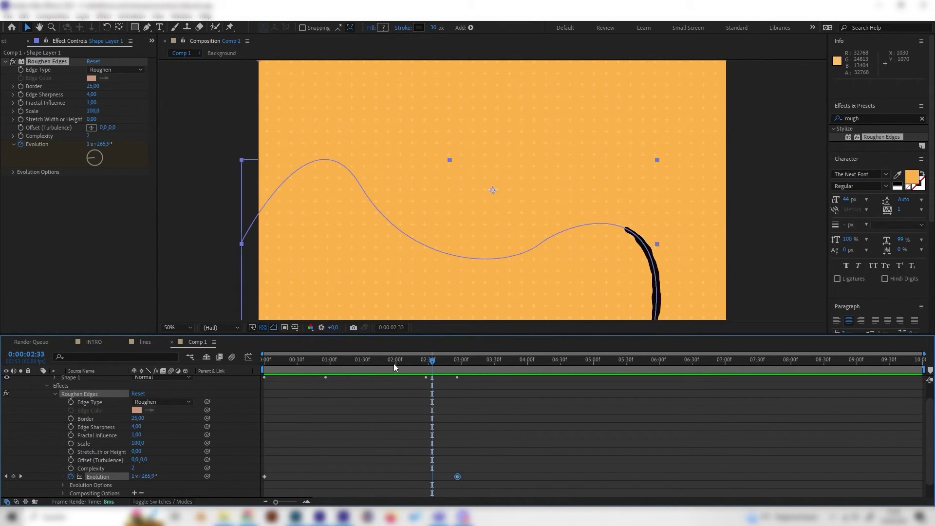
{"action": "left_click", "coordinate": [373, 363]}
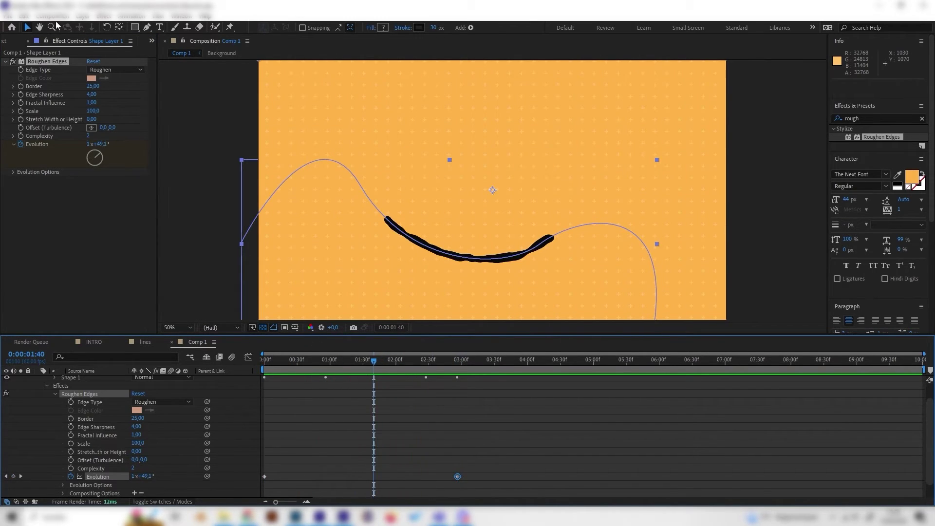
Try a Roughen Edges Complexity of 5 and check the line edges during playback and scrubbing.
{"action": "left_click", "coordinate": [88, 136]}
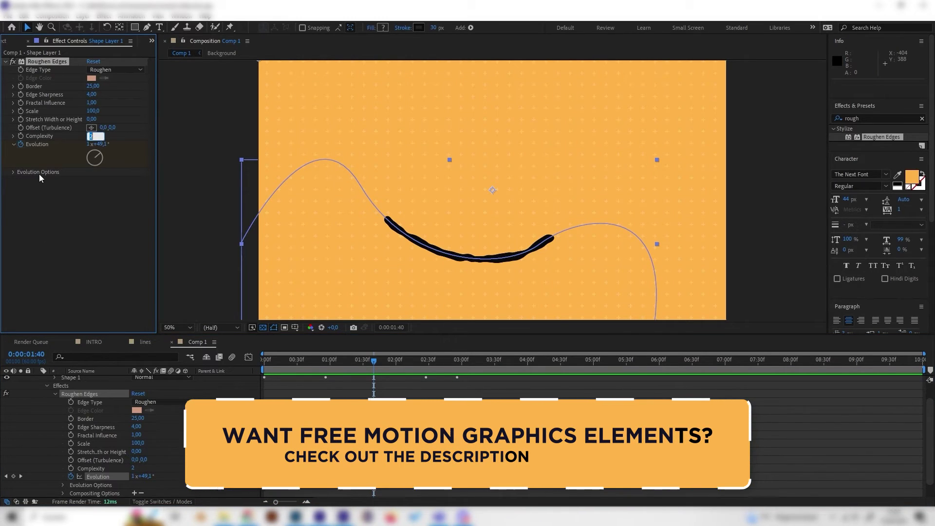
{"action": "type", "text": "5"}
{"action": "key", "text": "Return"}
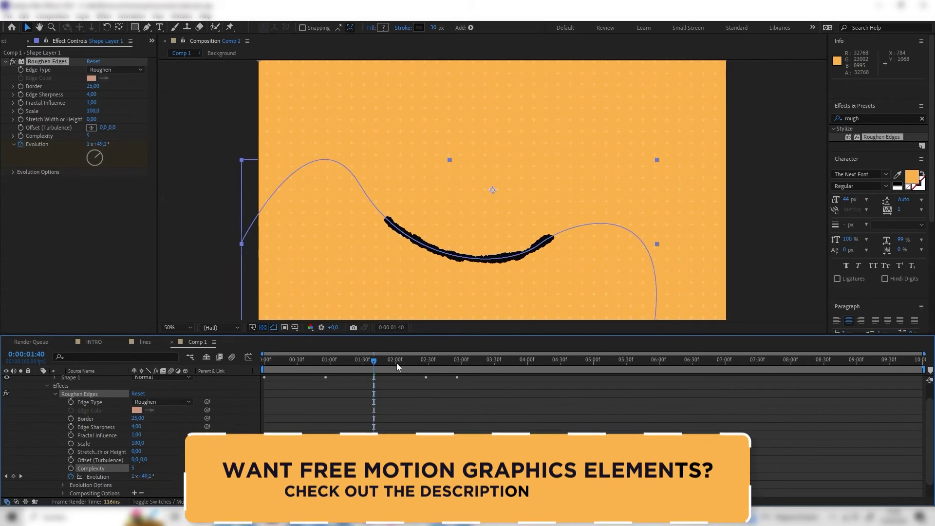
{"action": "key", "text": "space"}
{"action": "left_click", "coordinate": [498, 252]}
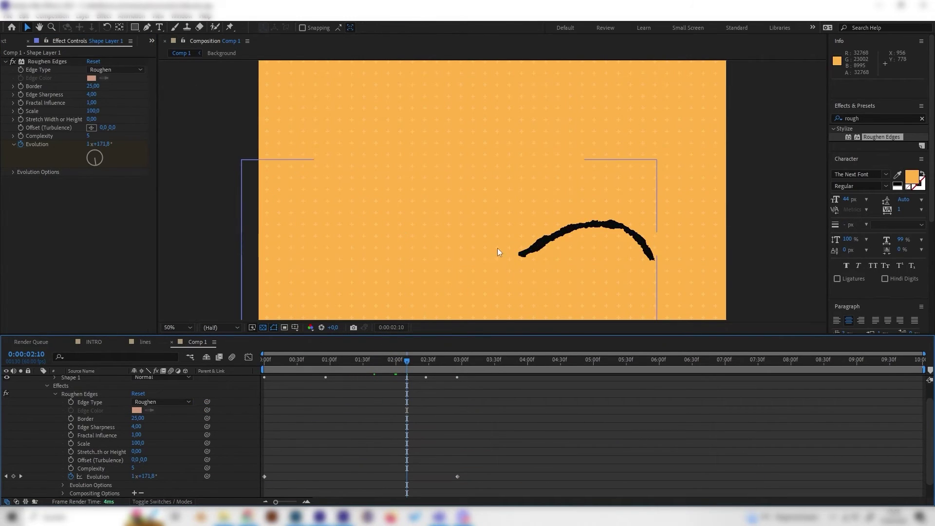
{"action": "left_click_drag", "start_coordinate": [406, 371], "coordinate": [340, 373]}
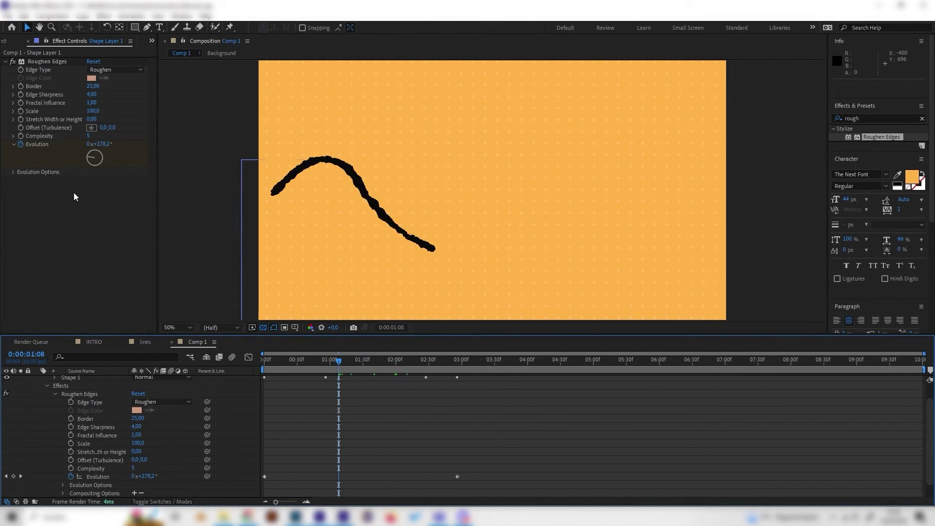
Set the Roughen Edges Complexity to 1 and scrub through the animation to 0:00:01:39.
{"action": "left_click", "coordinate": [87, 137]}
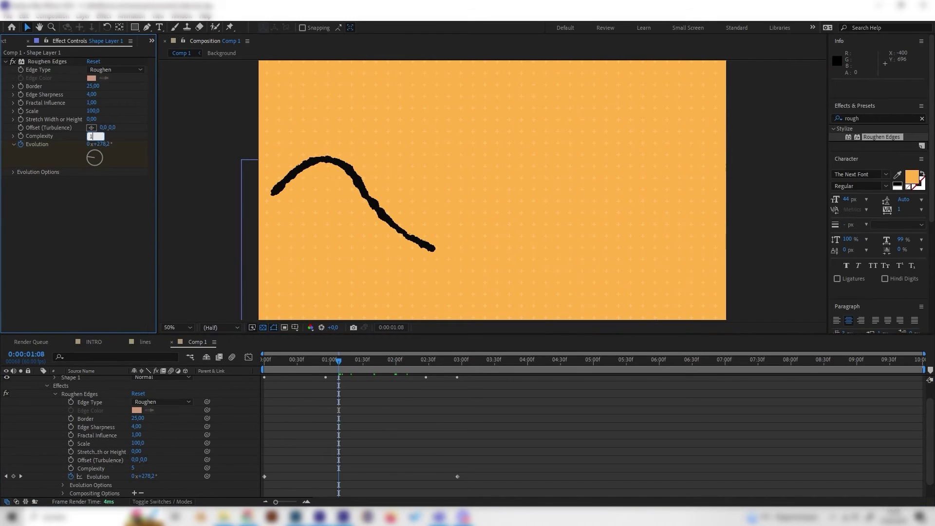
{"action": "type", "text": "1"}
{"action": "key", "text": "Return"}
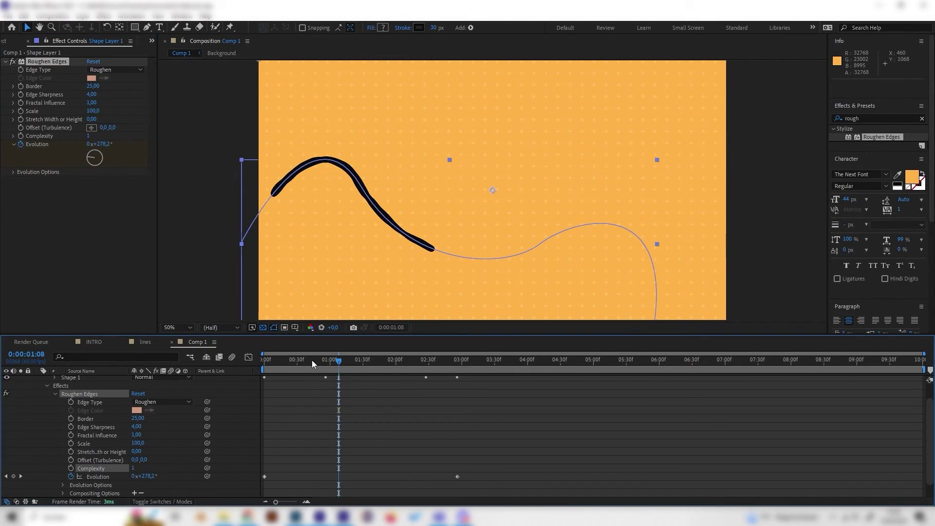
{"action": "mouse_move", "coordinate": [312, 360]}
{"action": "left_mouse_down"}
{"action": "mouse_move", "coordinate": [365, 369]}
{"action": "mouse_move", "coordinate": [322, 386]}
{"action": "mouse_move", "coordinate": [373, 399]}
{"action": "left_mouse_up"}
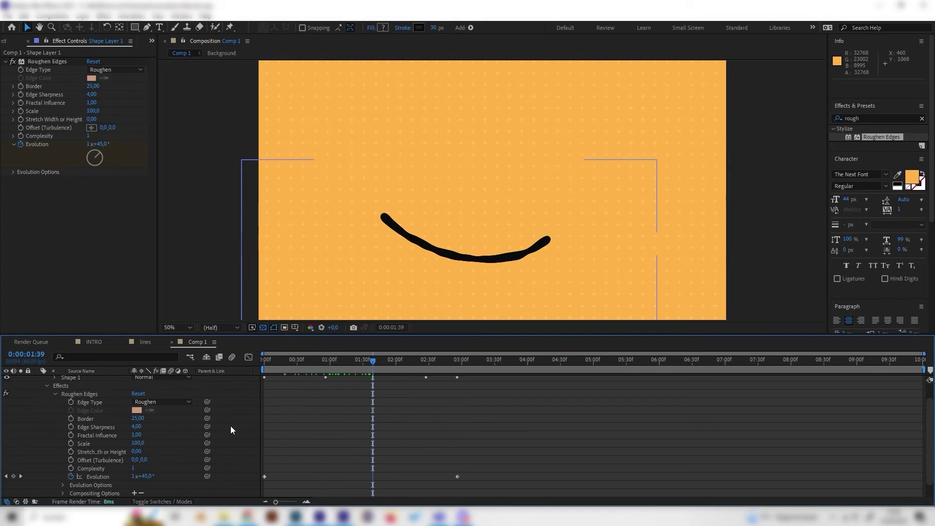
Duplicate Shape Layer 1 to create a second animated line.
{"action": "scroll", "coordinate": [174, 443], "scroll_direction": "up", "scroll_amount": 2}
{"action": "left_click", "coordinate": [92, 379]}
{"action": "key", "text": "ctrl+d"}
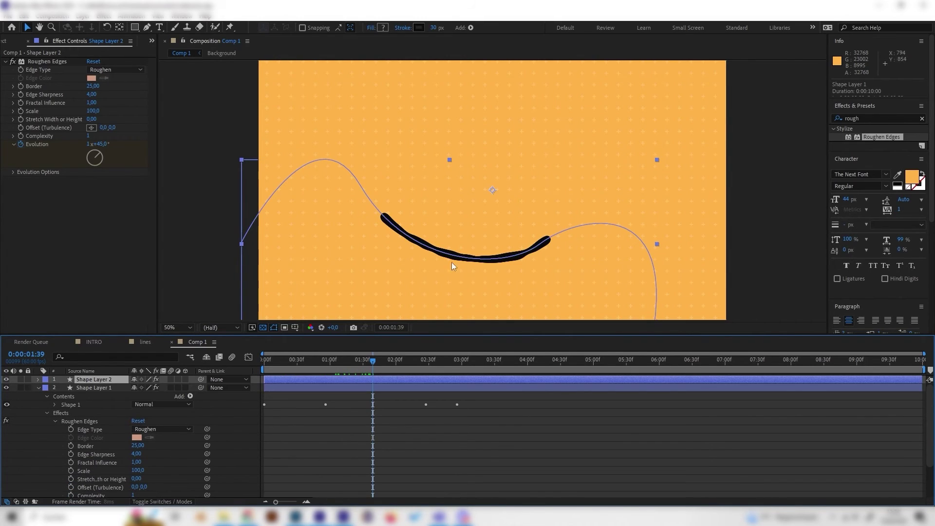
Reshape the duplicated line's path with the Pen tool, moving its start vertex to the composition's upper edge and raising both middle vertices.
{"action": "left_click", "coordinate": [147, 27]}
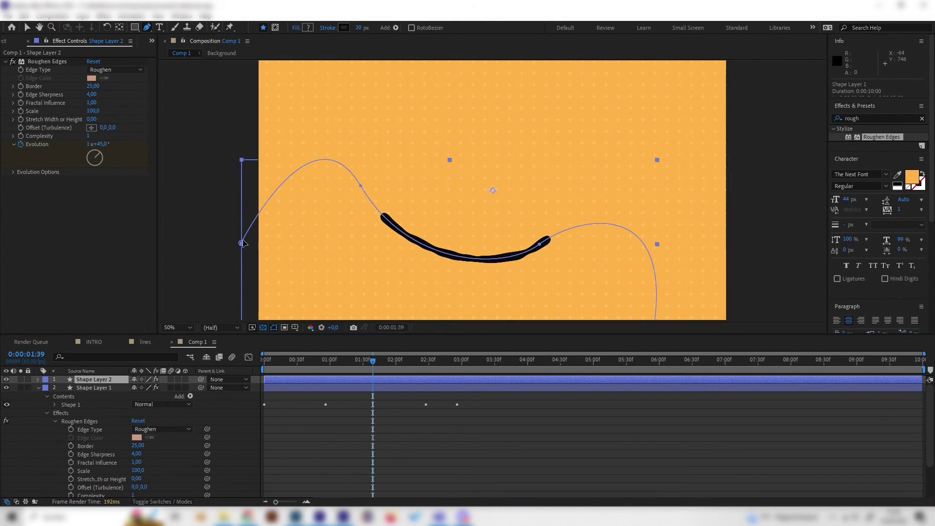
{"action": "mouse_move", "coordinate": [242, 243]}
{"action": "left_mouse_down"}
{"action": "mouse_move", "coordinate": [313, 121]}
{"action": "mouse_move", "coordinate": [361, 77]}
{"action": "mouse_move", "coordinate": [355, 60]}
{"action": "left_mouse_up"}
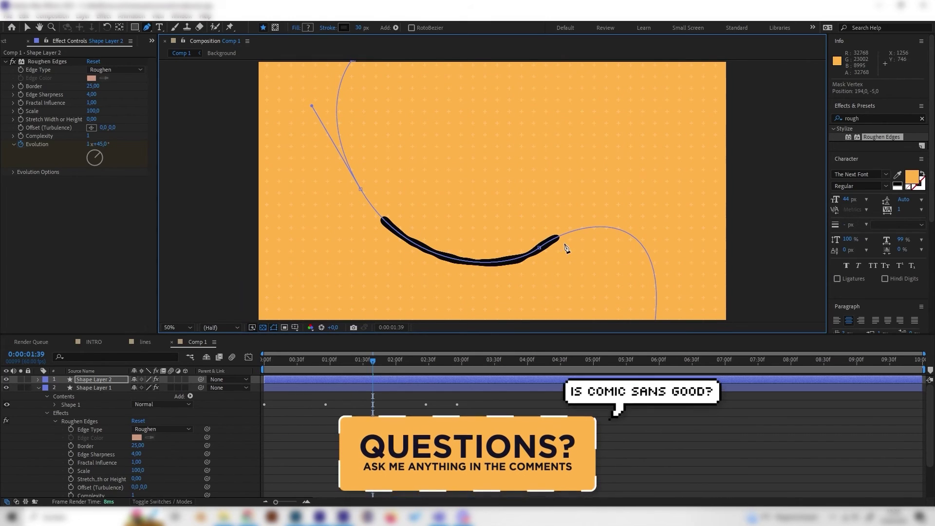
{"action": "left_click_drag", "start_coordinate": [539, 249], "coordinate": [388, 222]}
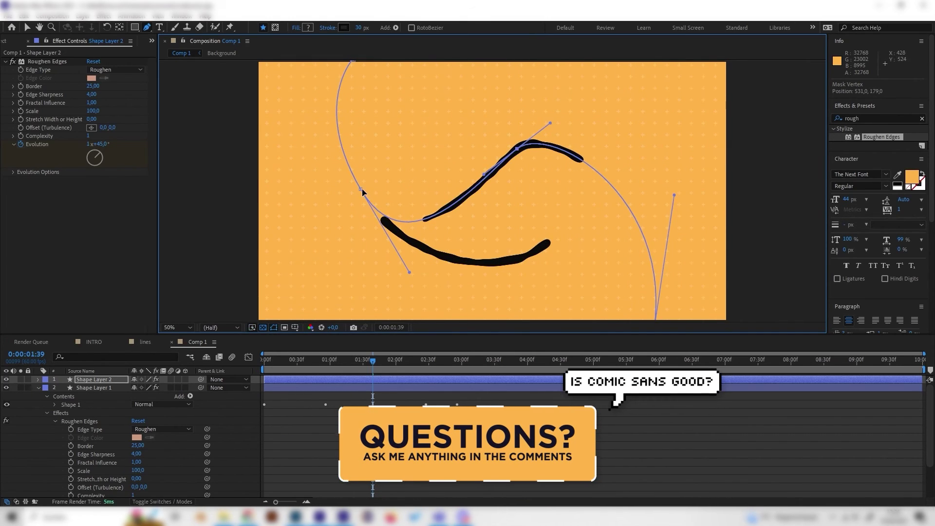
{"action": "left_click_drag", "start_coordinate": [363, 192], "coordinate": [378, 139]}
Adjust the lower end of Shape Layer 2's path near the composition's bottom edge and preview both lines from 0:00:00:00.
{"action": "key", "text": "comma"}
{"action": "key", "text": "comma"}
{"action": "key", "text": "comma"}
{"action": "key", "text": "comma"}
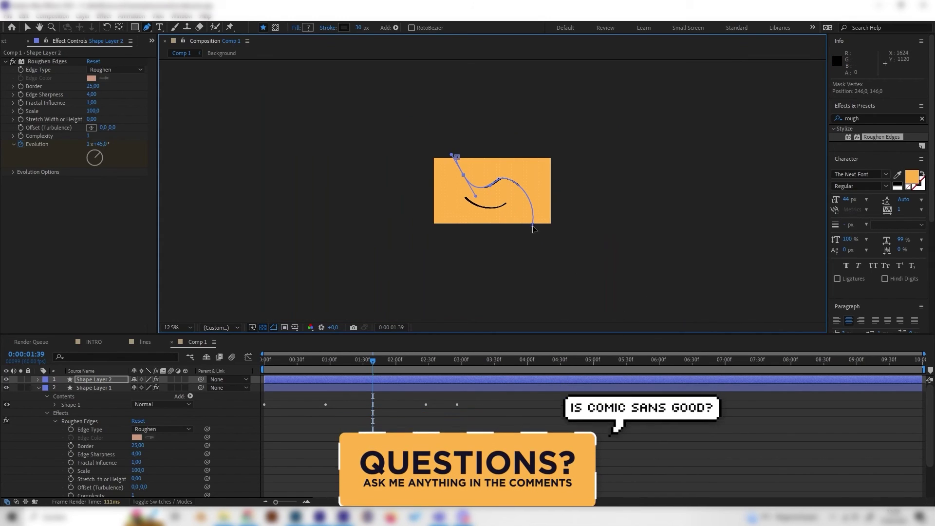
{"action": "scroll", "coordinate": [516, 219], "scroll_direction": "up", "scroll_amount": 2}
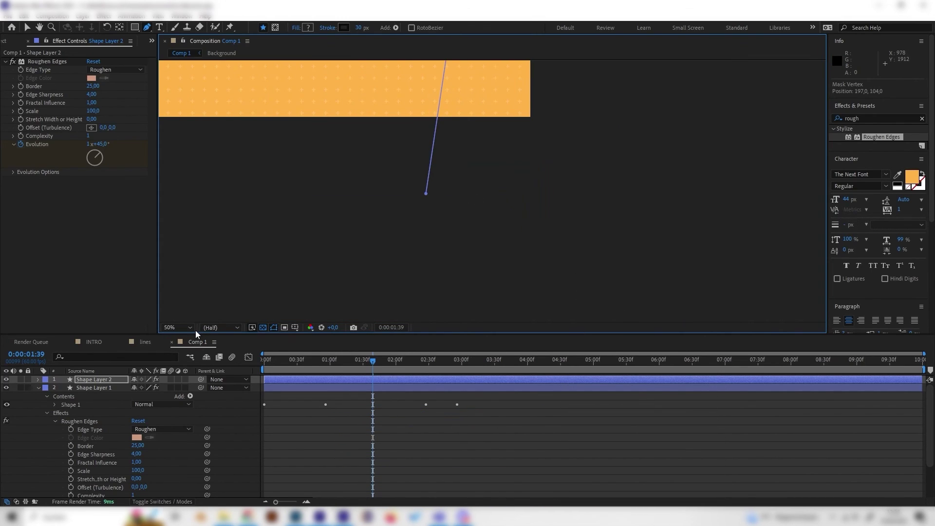
{"action": "key", "text": "shift+slash"}
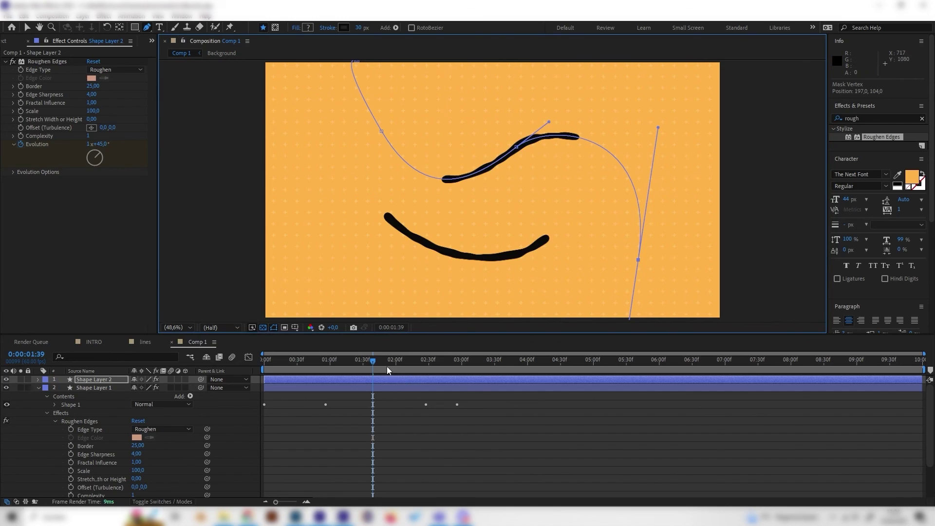
{"action": "left_click_drag", "start_coordinate": [387, 366], "coordinate": [235, 392]}
{"action": "key", "text": "space"}
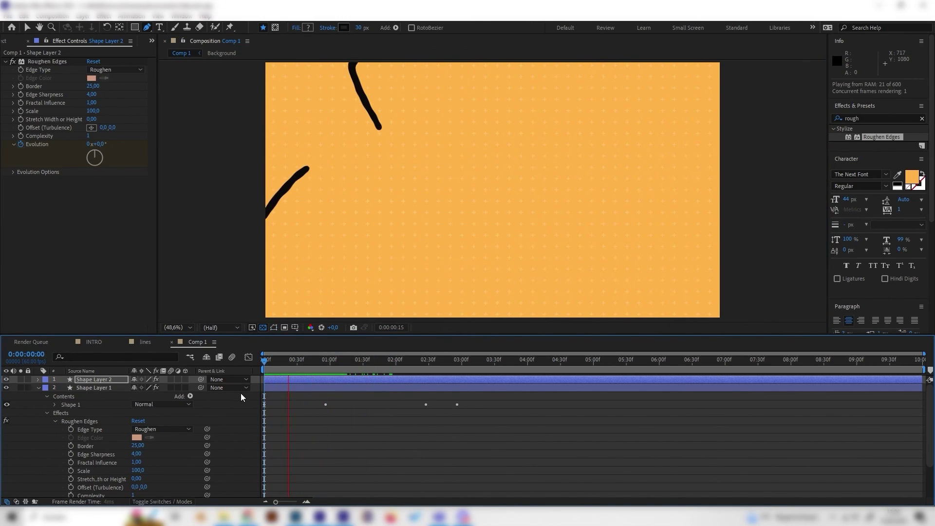